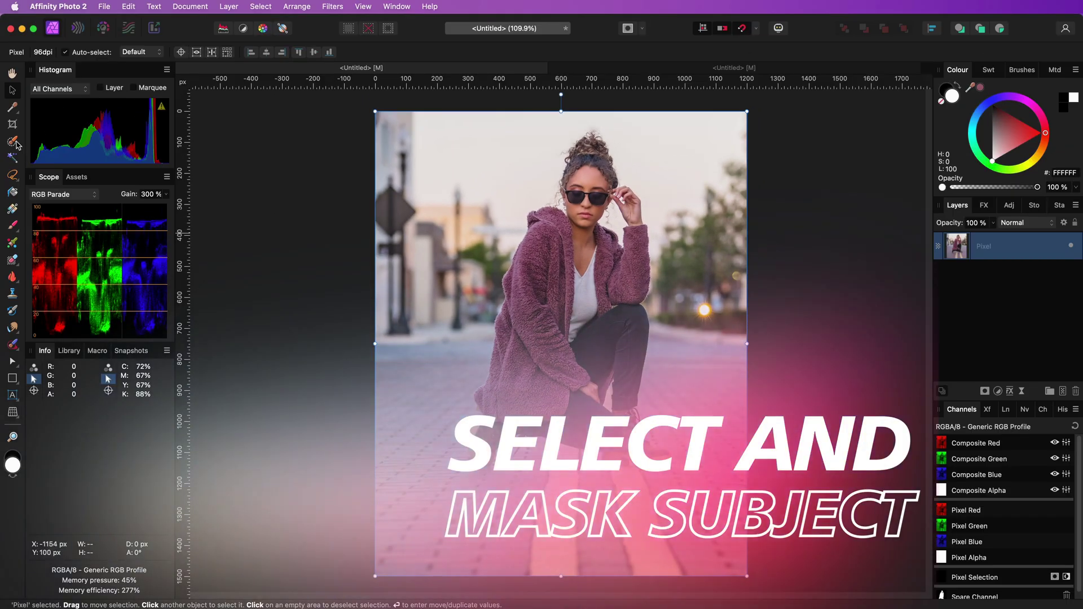
Paint a Selection Brush selection over the crouching woman's coat, legs and boots.
{"action": "left_click", "coordinate": [13, 141]}
{"action": "left_click_drag", "start_coordinate": [549, 354], "coordinate": [540, 398]}
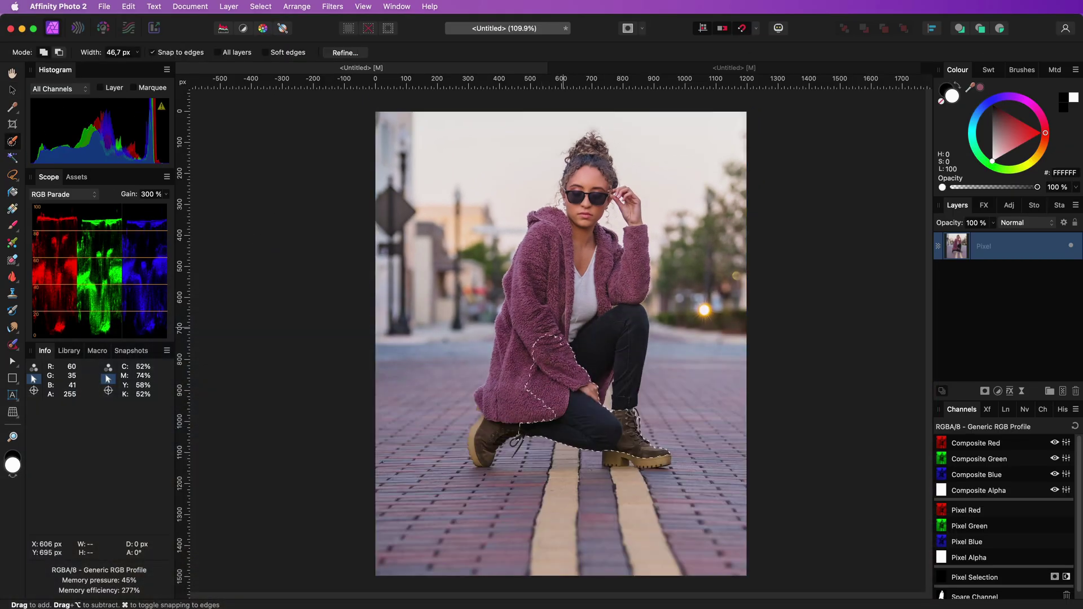
{"action": "mouse_move", "coordinate": [563, 326]}
{"action": "left_mouse_down"}
{"action": "mouse_move", "coordinate": [479, 434]}
{"action": "mouse_move", "coordinate": [655, 458]}
{"action": "left_mouse_up"}
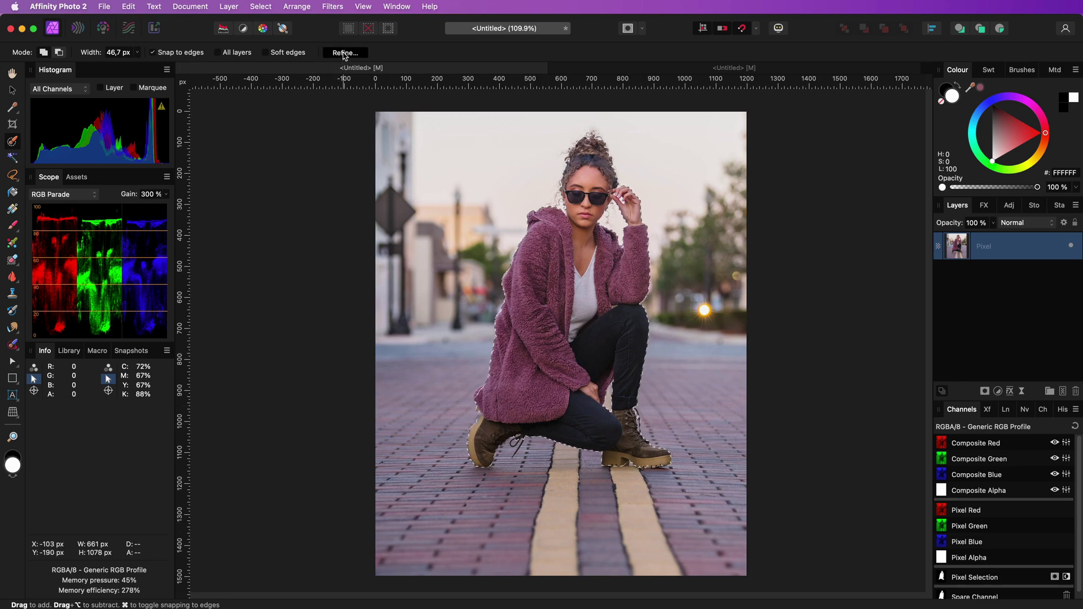
Refine the selection with Output set to Mask and apply it, masking out the street.
{"action": "left_click", "coordinate": [345, 53]}
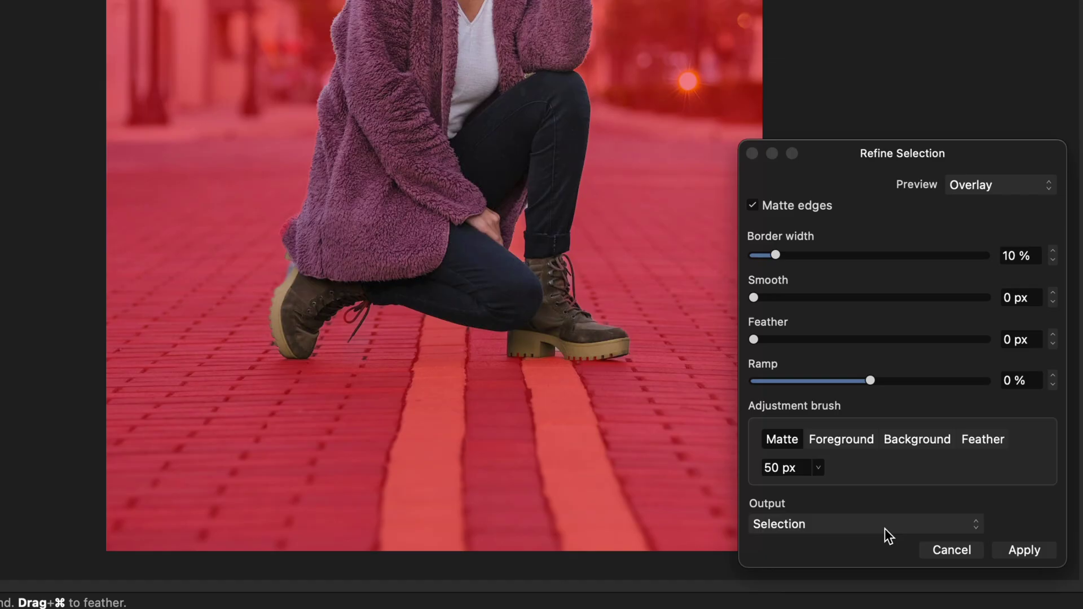
{"action": "left_click", "coordinate": [816, 563]}
{"action": "left_click", "coordinate": [884, 547]}
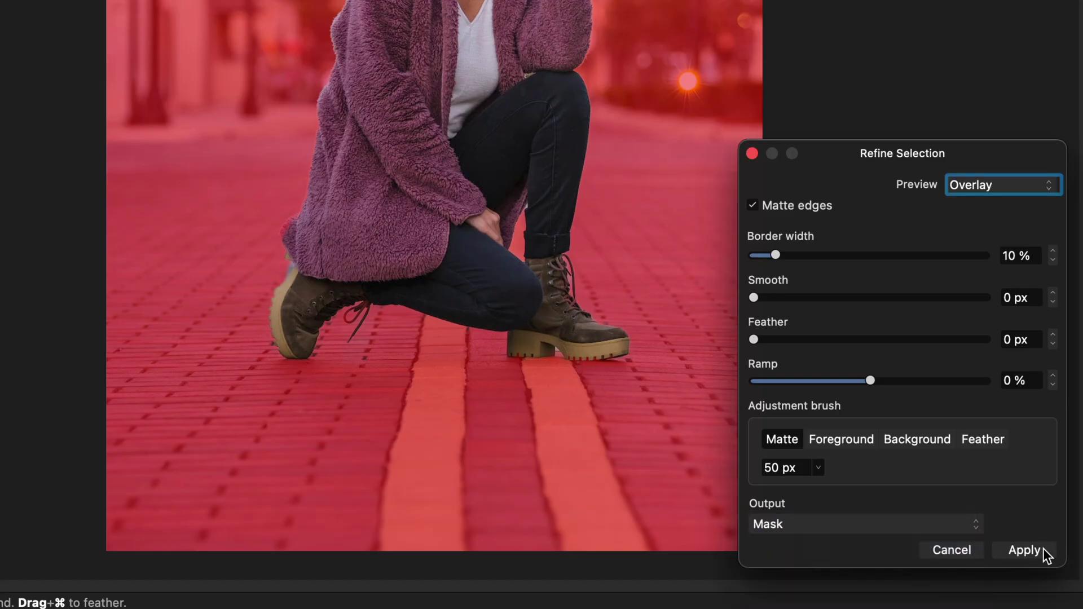
{"action": "left_click", "coordinate": [1044, 548]}
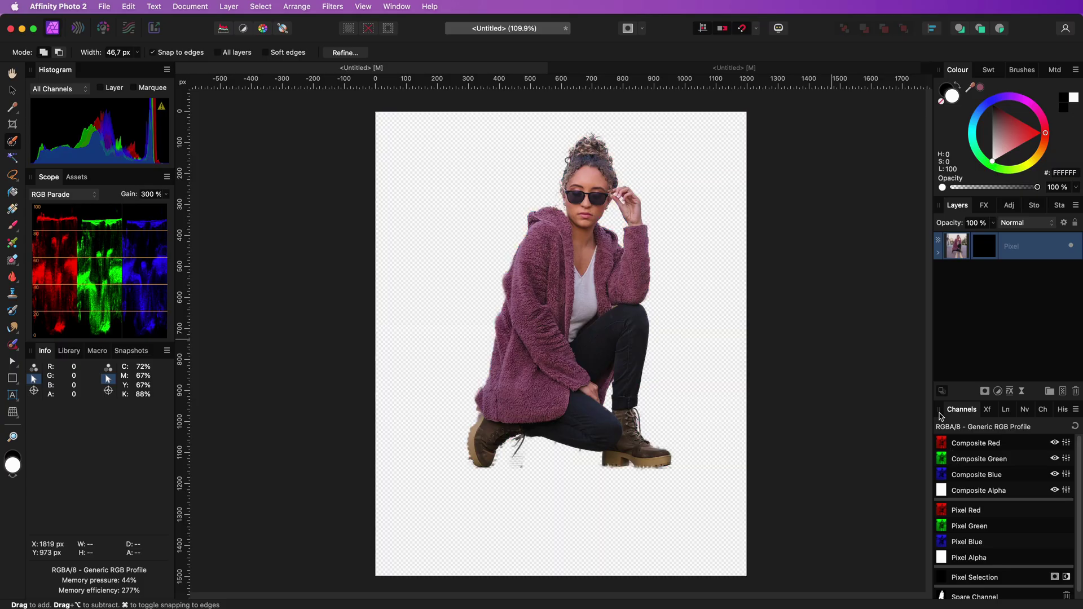
Duplicate the masked photo layer and delete the lower copy's mask to restore the full photo.
{"action": "left_click", "coordinate": [939, 259]}
{"action": "key", "text": "super+j"}
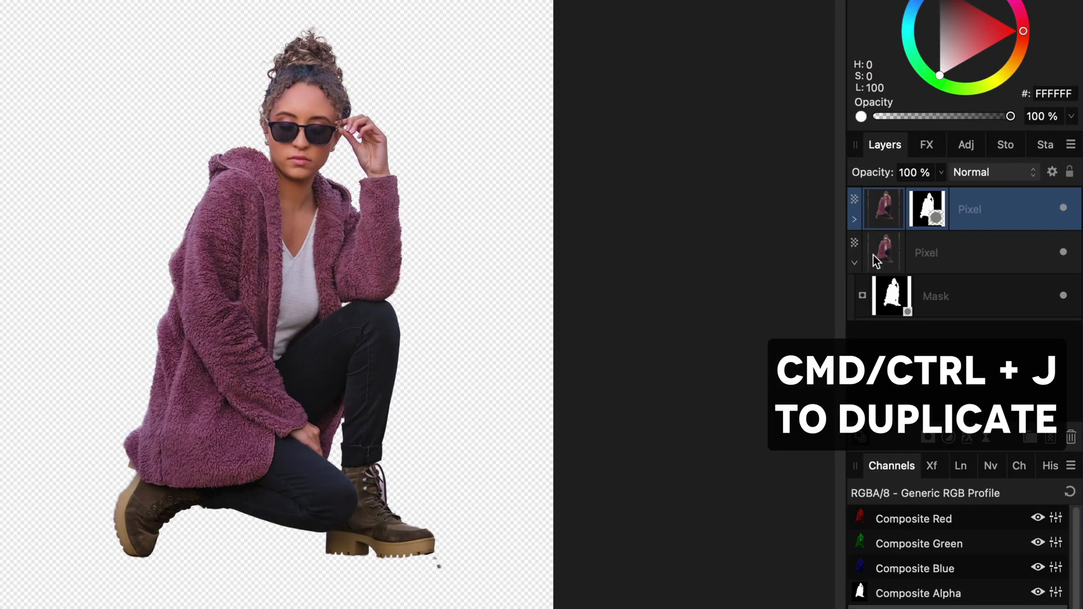
{"action": "left_click", "coordinate": [939, 289]}
{"action": "key", "text": "Delete"}
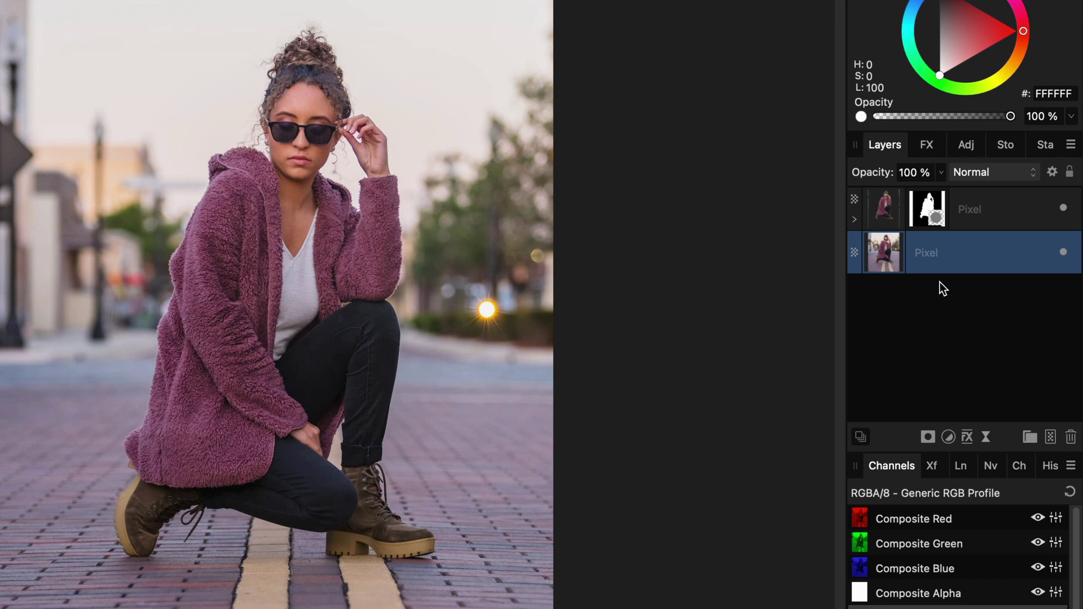
Group the masked top copy and name the group 'Subject'.
{"action": "left_click", "coordinate": [888, 210]}
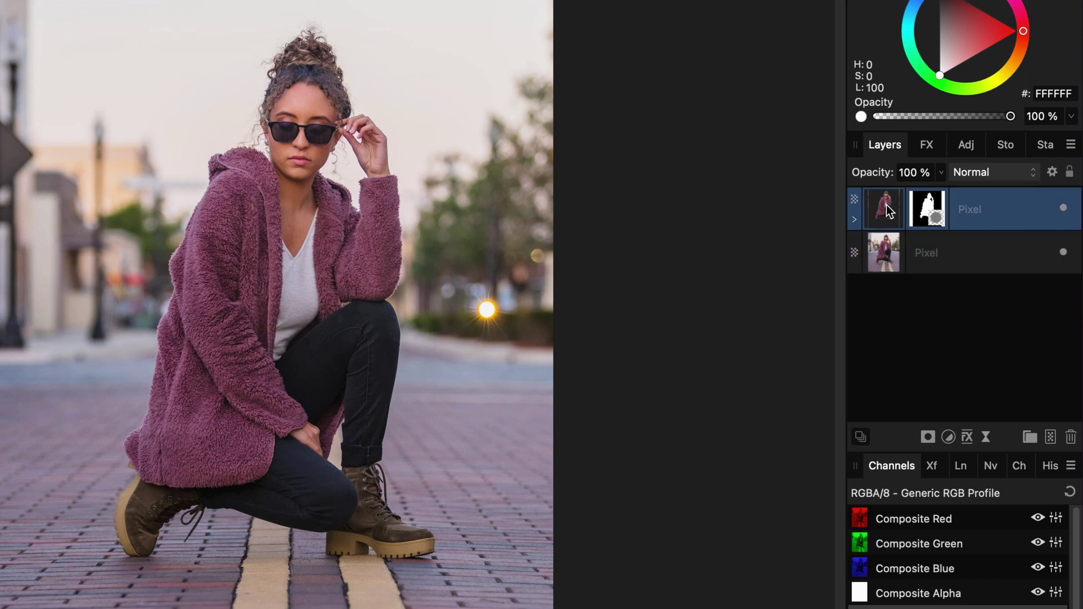
{"action": "key", "text": "ctrl+g"}
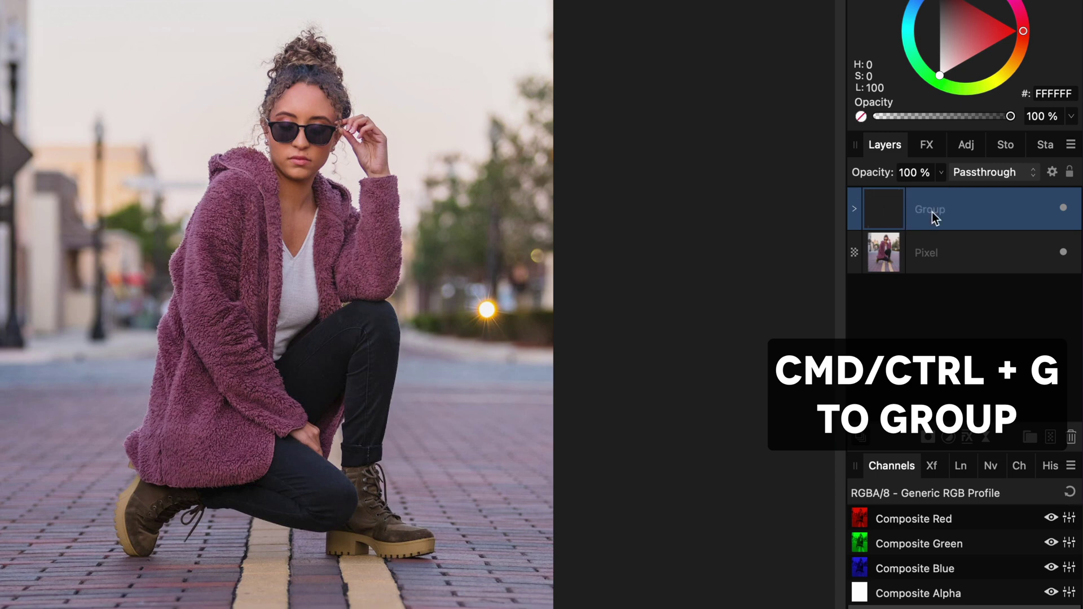
{"action": "double_click", "coordinate": [933, 215]}
{"action": "type", "text": "Subject"}
{"action": "key", "text": "Return"}
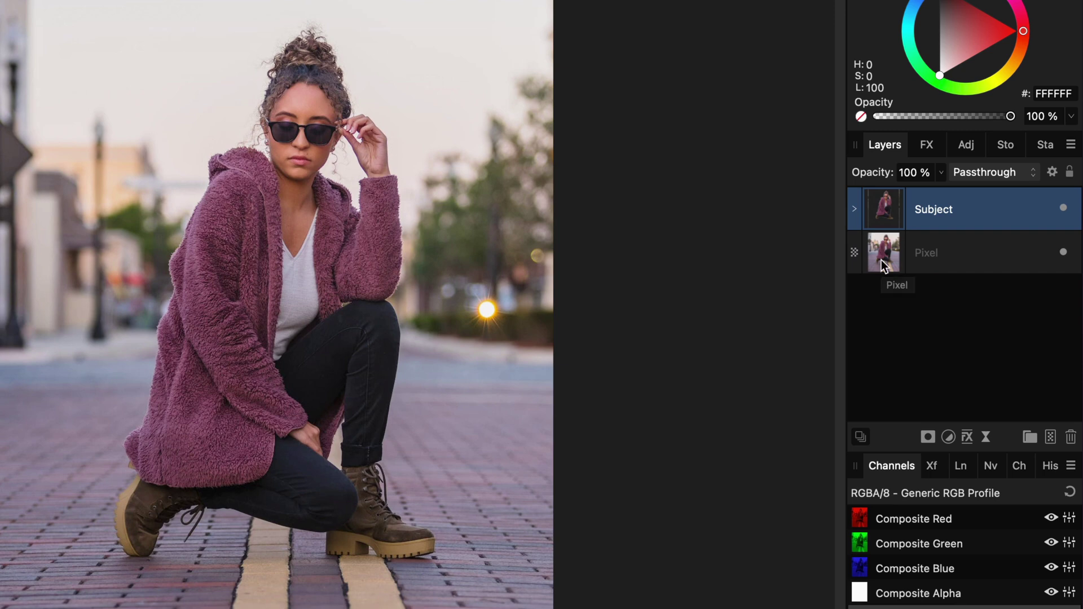
{"action": "left_click", "coordinate": [882, 260]}
{"action": "left_click", "coordinate": [986, 437]}
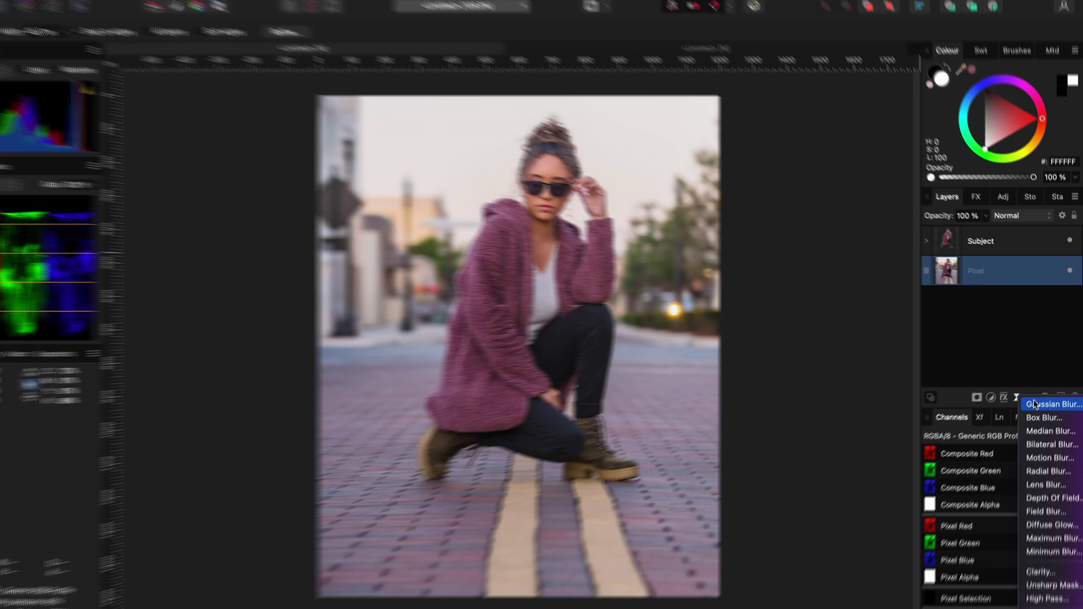
{"action": "left_click", "coordinate": [1013, 447]}
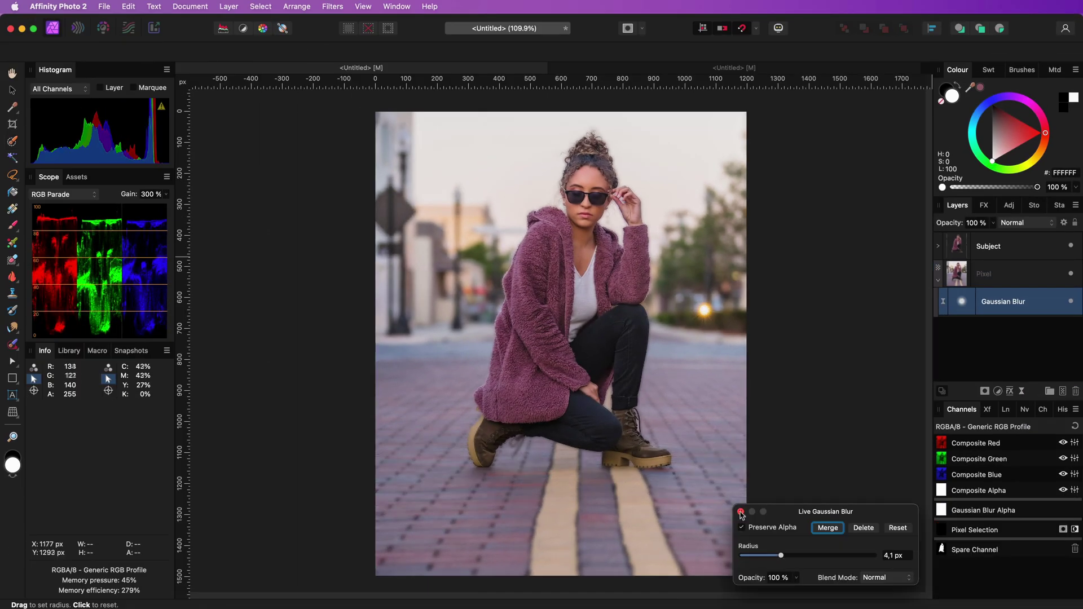
{"action": "key", "text": "w"}
{"action": "left_click", "coordinate": [12, 209]}
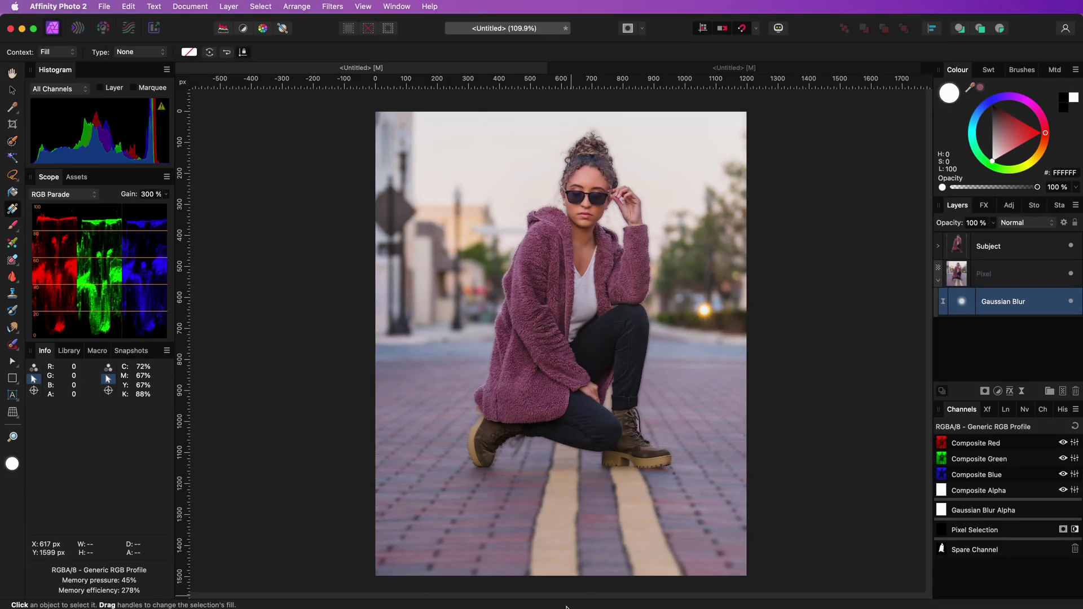
{"action": "left_click_drag", "start_coordinate": [573, 576], "coordinate": [576, 427]}
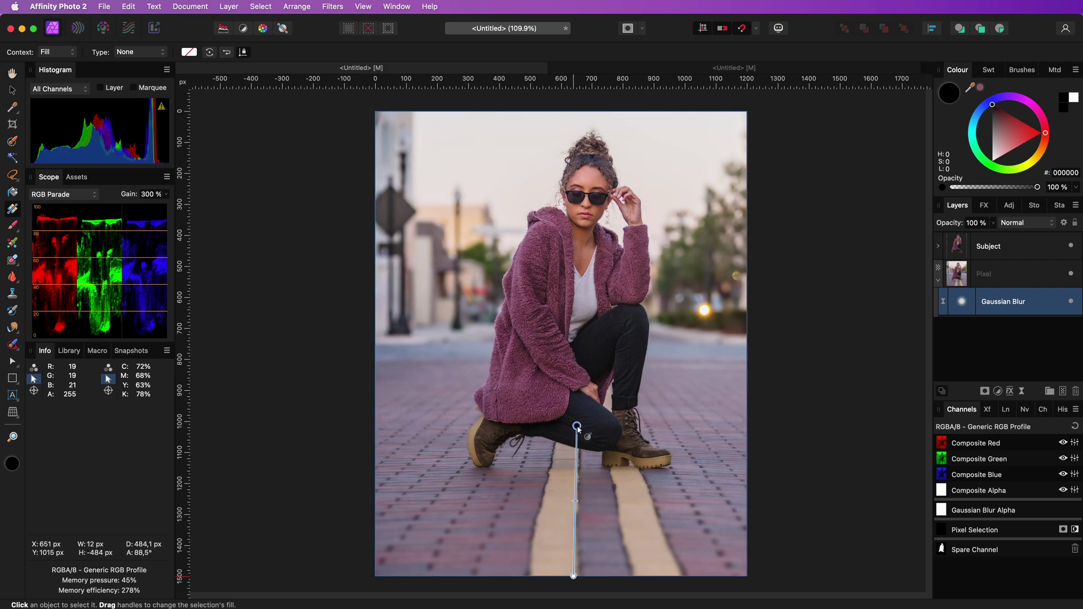
{"action": "left_click_drag", "start_coordinate": [576, 430], "coordinate": [576, 425]}
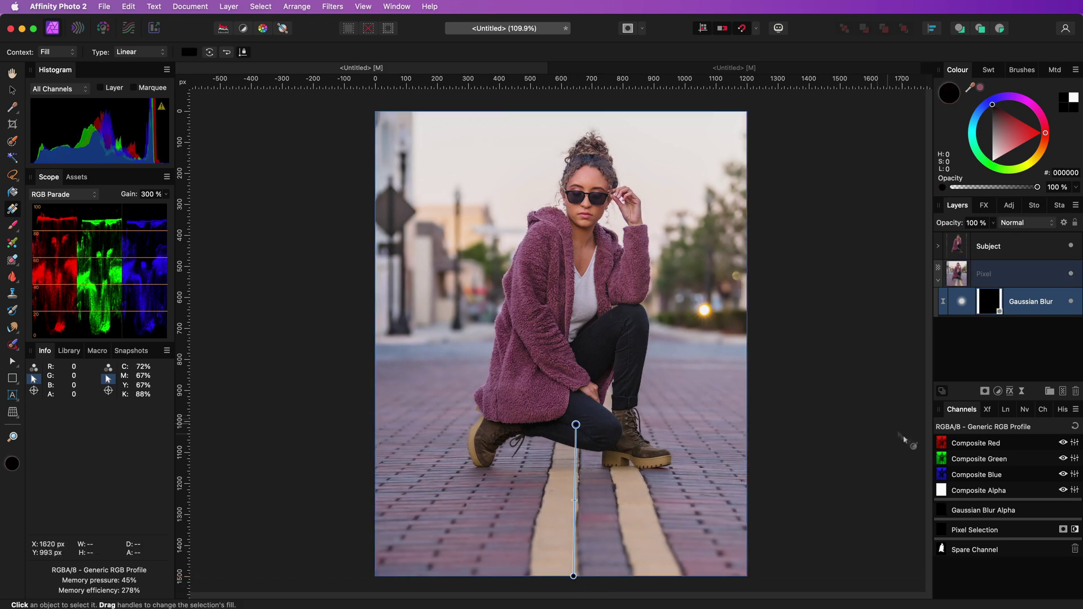
{"action": "left_click_drag", "start_coordinate": [576, 425], "coordinate": [576, 352]}
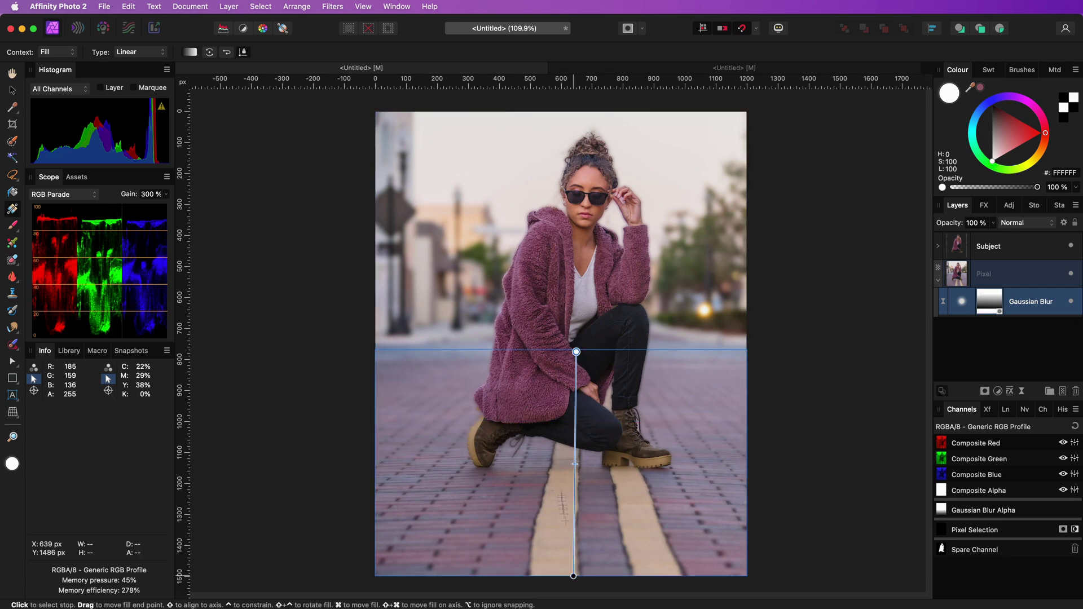
{"action": "left_click_drag", "start_coordinate": [573, 576], "coordinate": [576, 483]}
{"action": "key", "text": "v"}
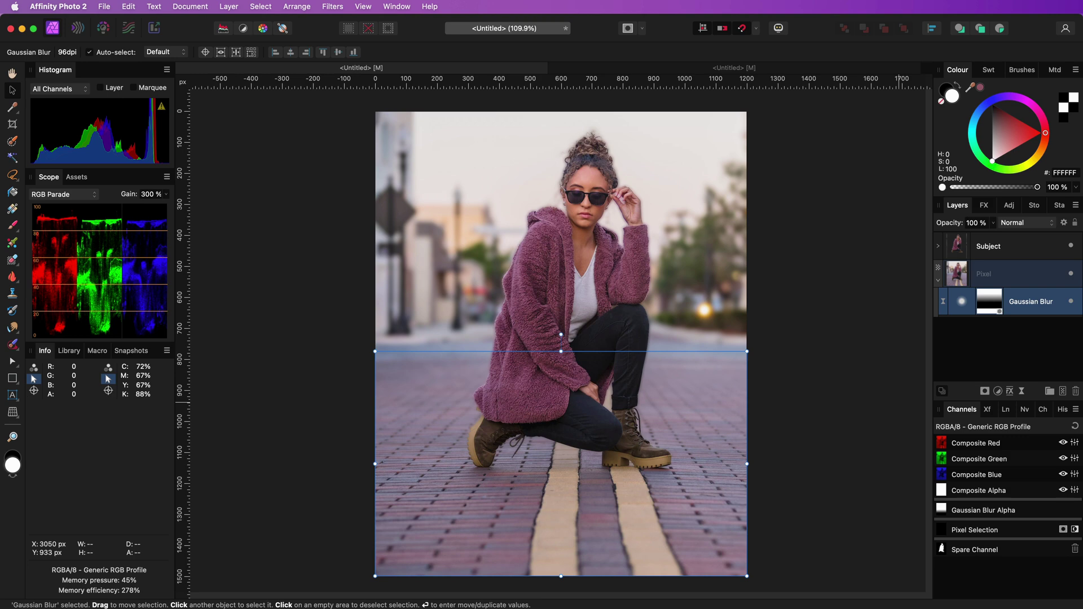
{"action": "key", "text": "super+Tab"}
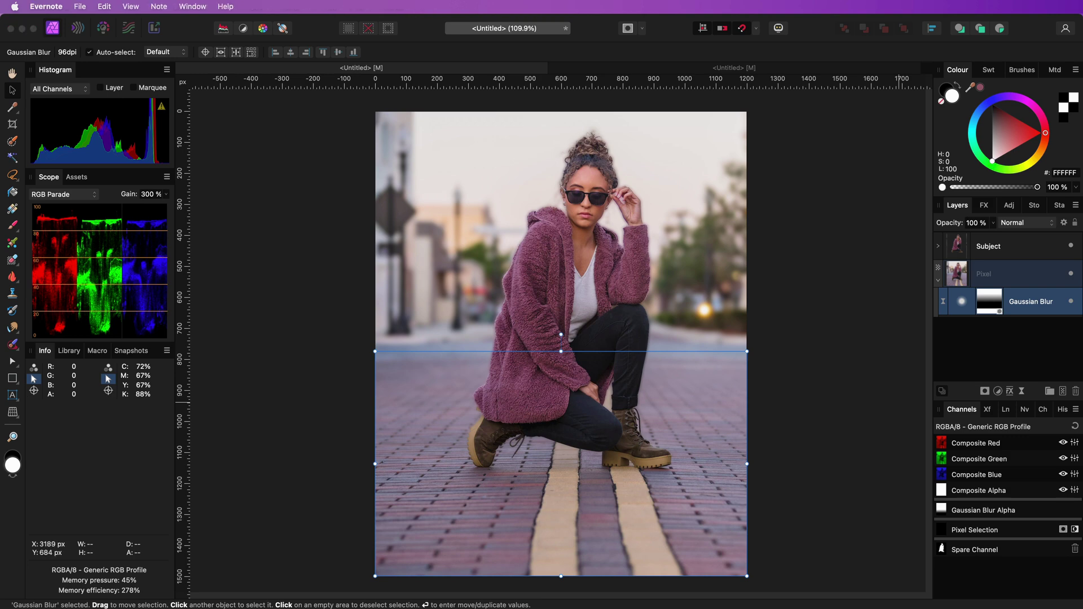
{"action": "key", "text": "super+Tab"}
{"action": "key", "text": "Delete"}
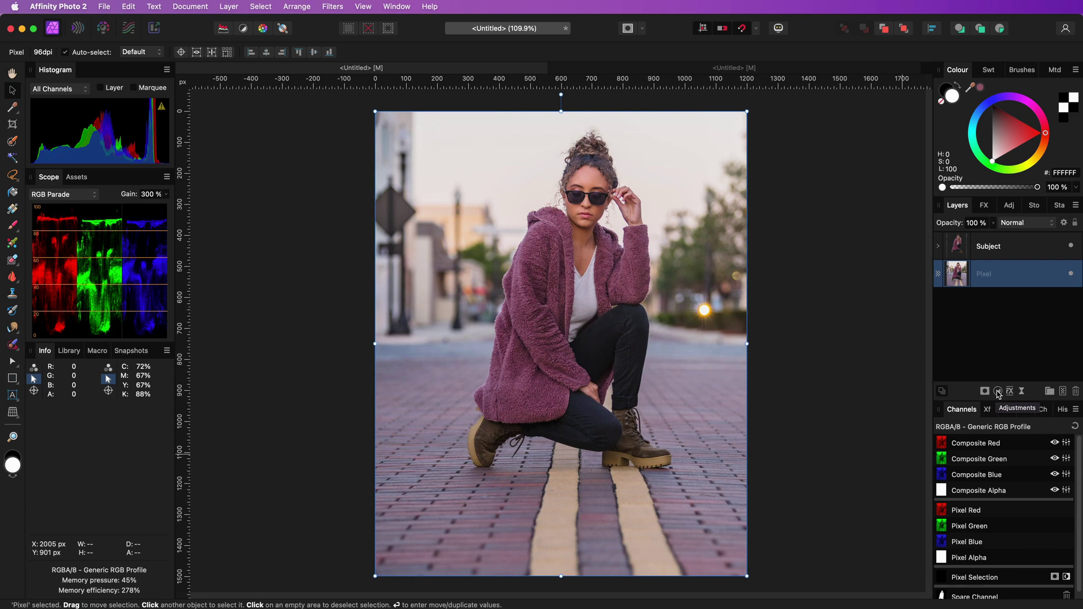
Add a Curves adjustment above the background with the midpoint pulled down.
{"action": "left_click", "coordinate": [997, 391]}
{"action": "left_click", "coordinate": [1023, 533]}
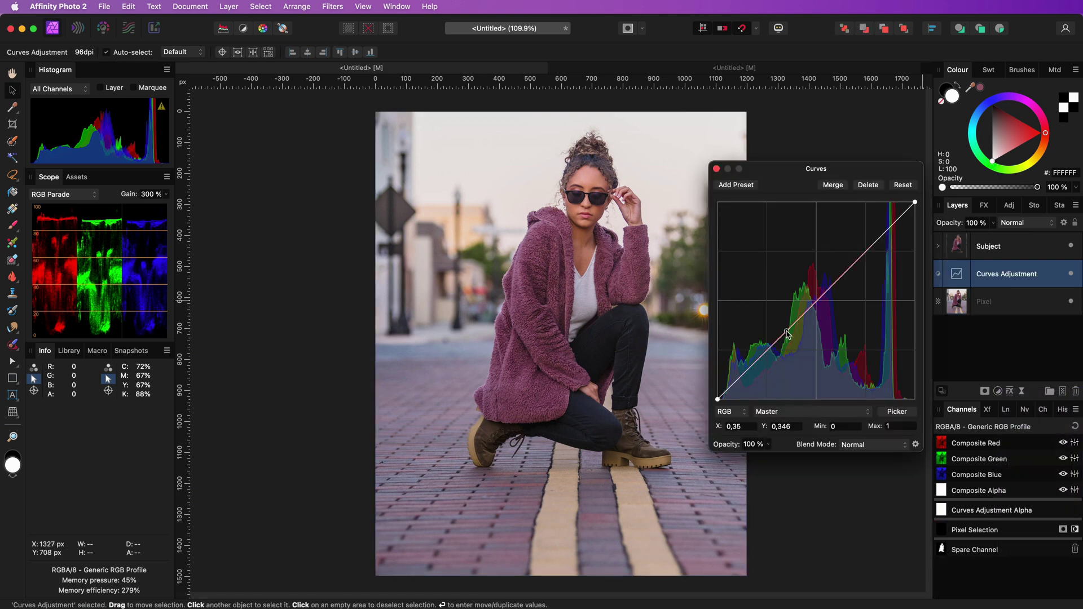
{"action": "left_click_drag", "start_coordinate": [797, 320], "coordinate": [801, 353]}
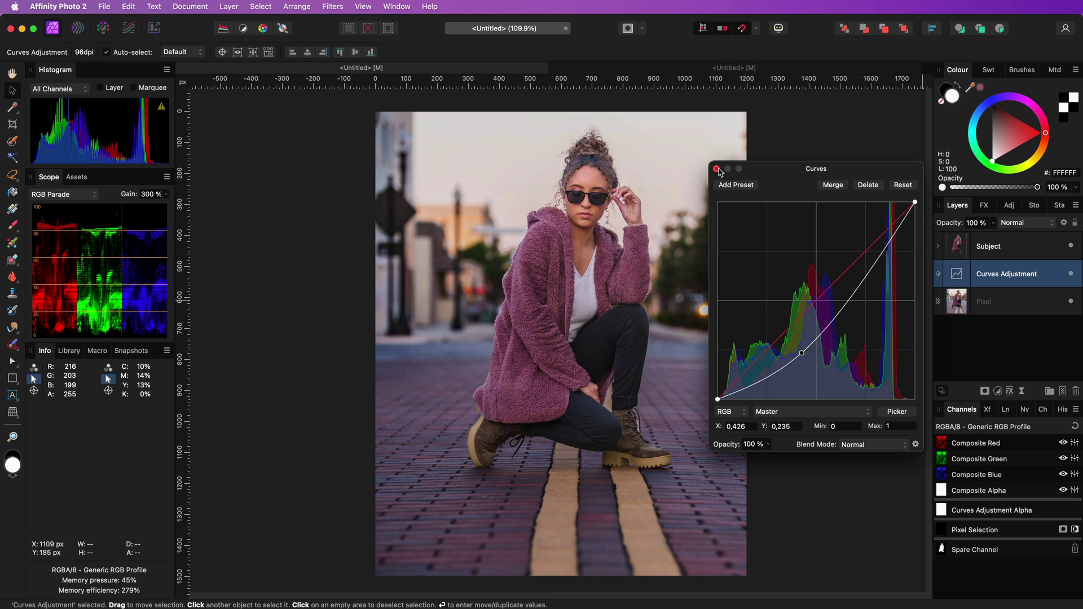
Set the Curves blend ranges so the Underlying Composition right endpoint sits at 0%.
{"action": "left_click", "coordinate": [1063, 222]}
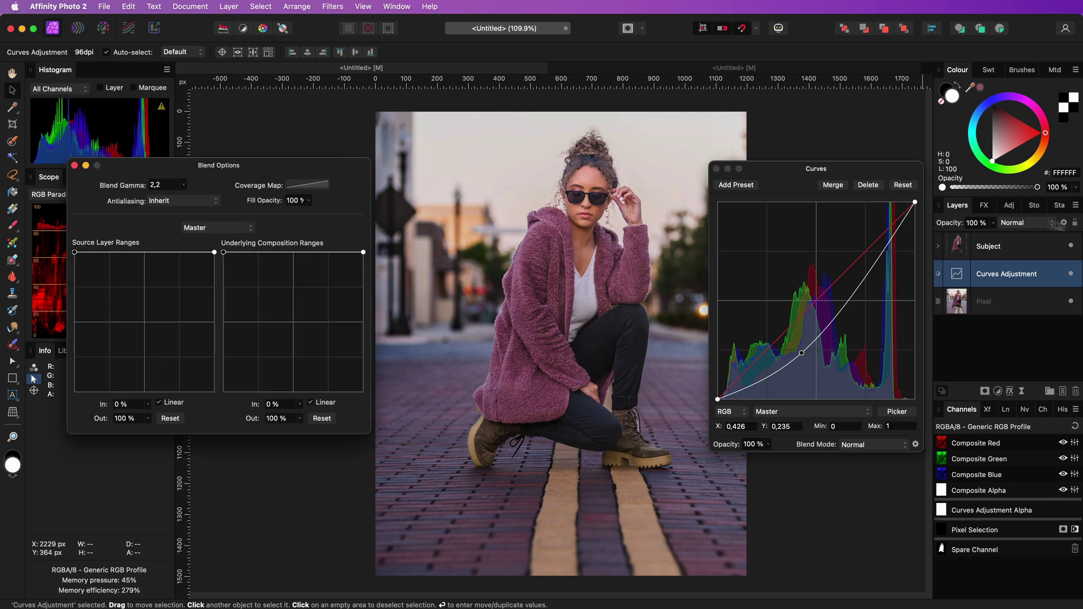
{"action": "left_click_drag", "start_coordinate": [364, 357], "coordinate": [363, 391]}
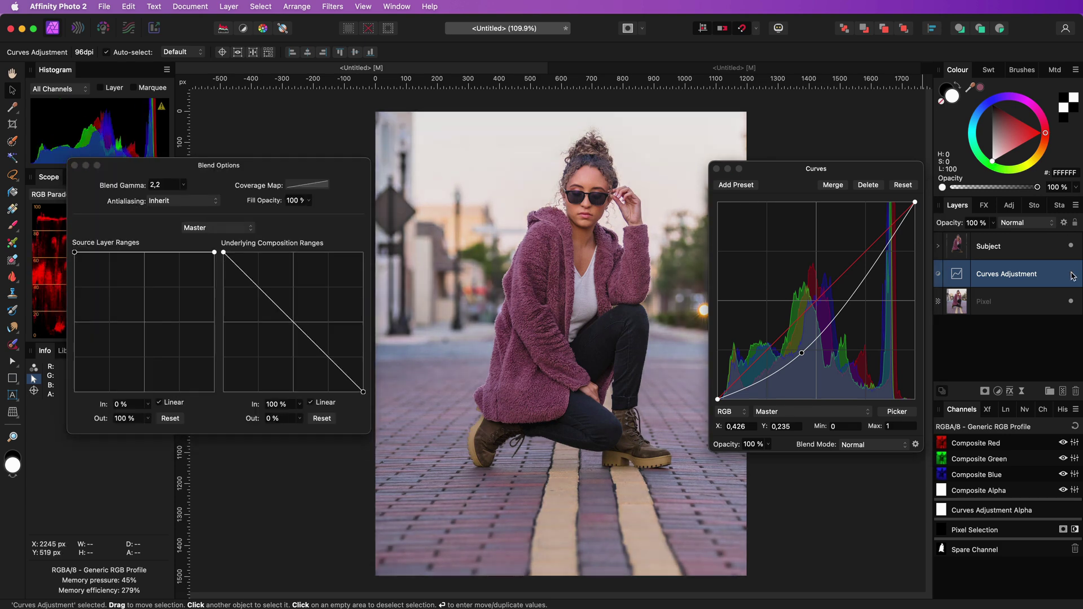
{"action": "key", "text": "Escape"}
{"action": "key", "text": "Escape"}
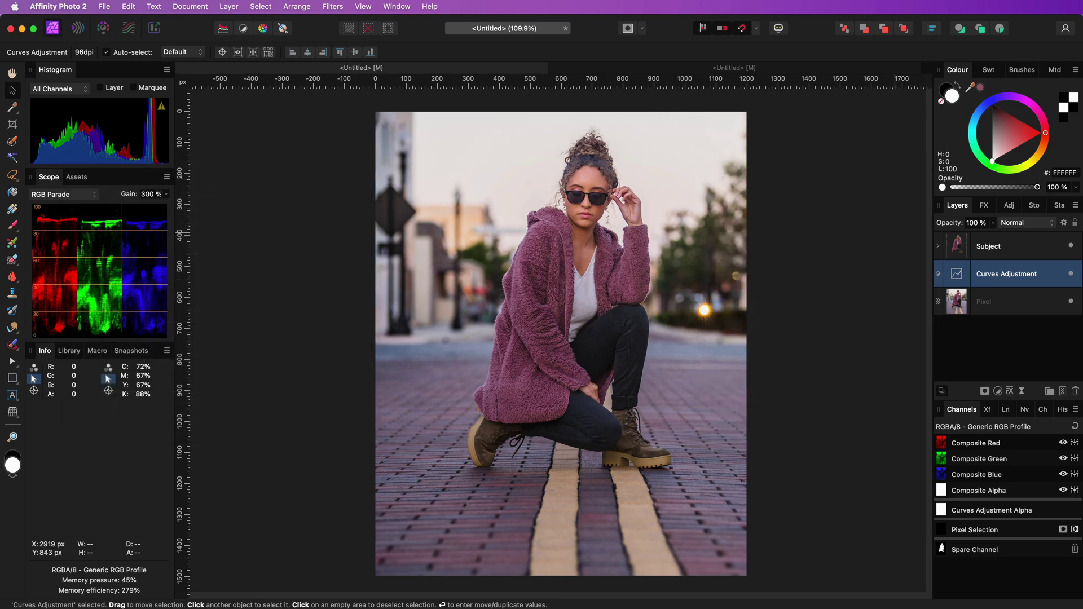
Add a LAB Channel Mixer to the subject layer with the Lightness channel at 0%.
{"action": "left_click", "coordinate": [939, 247]}
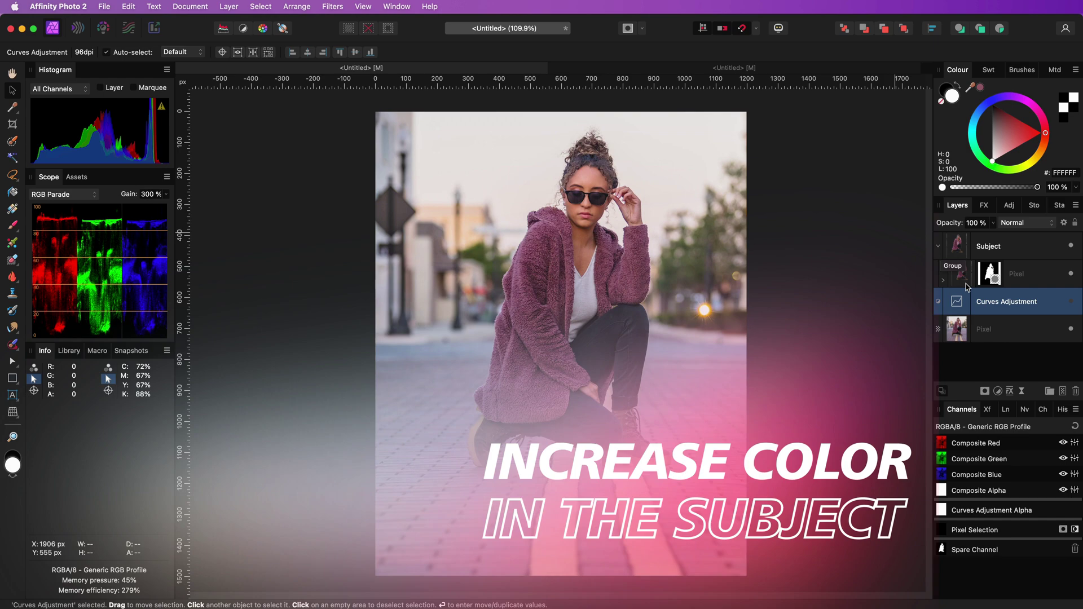
{"action": "left_click", "coordinate": [964, 282]}
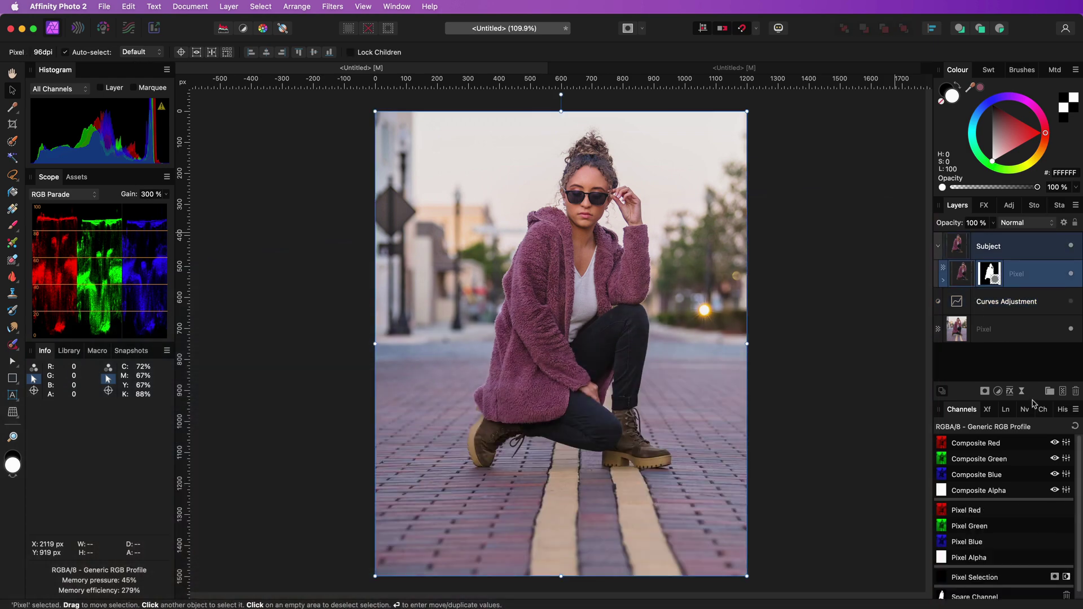
{"action": "left_click", "coordinate": [998, 392]}
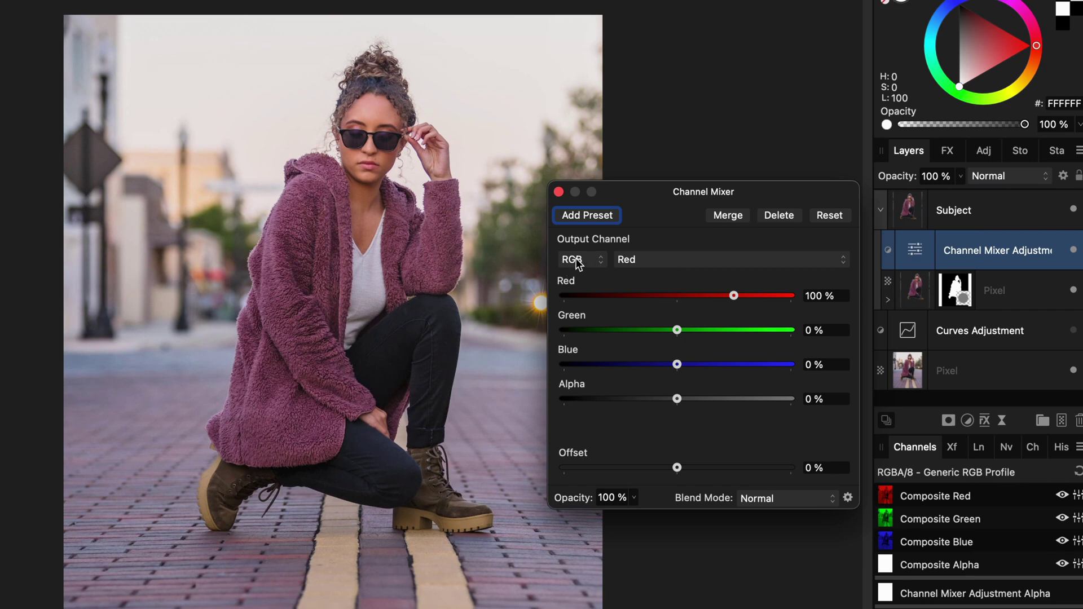
{"action": "left_click", "coordinate": [576, 261]}
{"action": "left_click", "coordinate": [577, 296]}
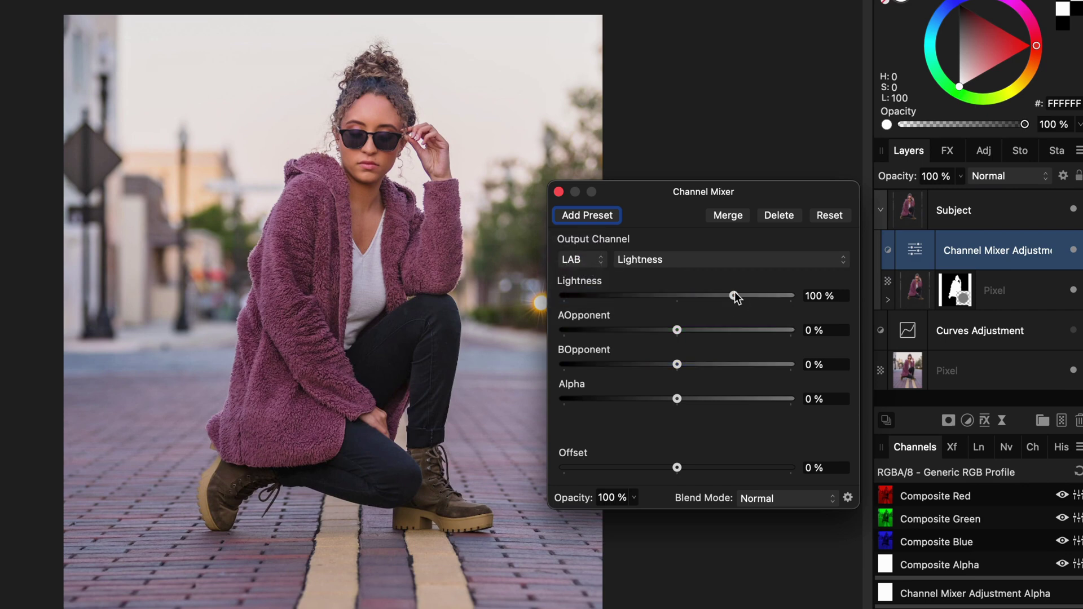
{"action": "left_click_drag", "start_coordinate": [733, 296], "coordinate": [678, 298]}
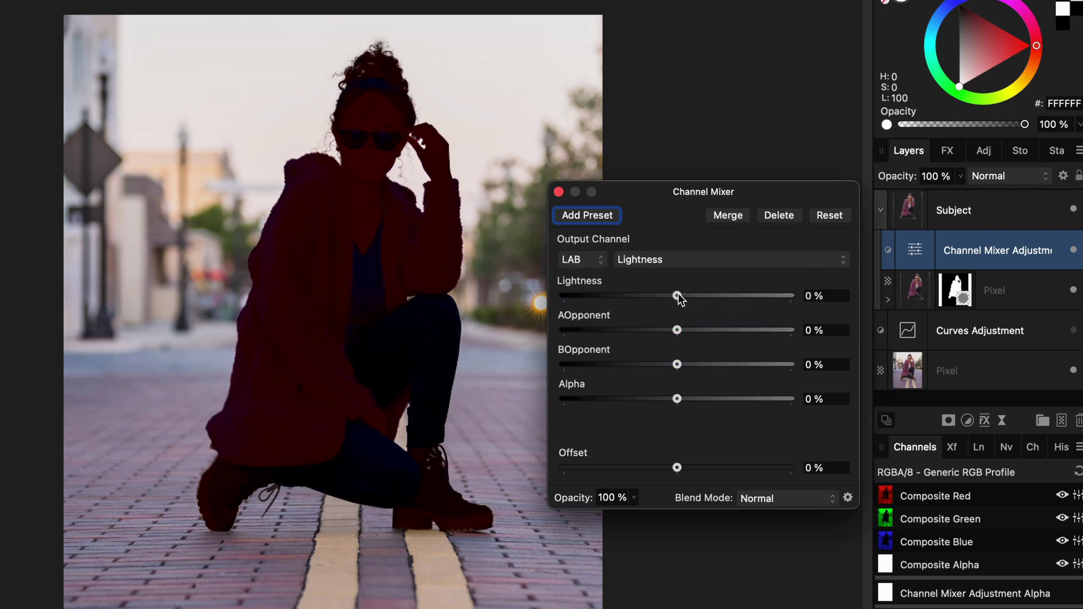
{"action": "left_click", "coordinate": [559, 193]}
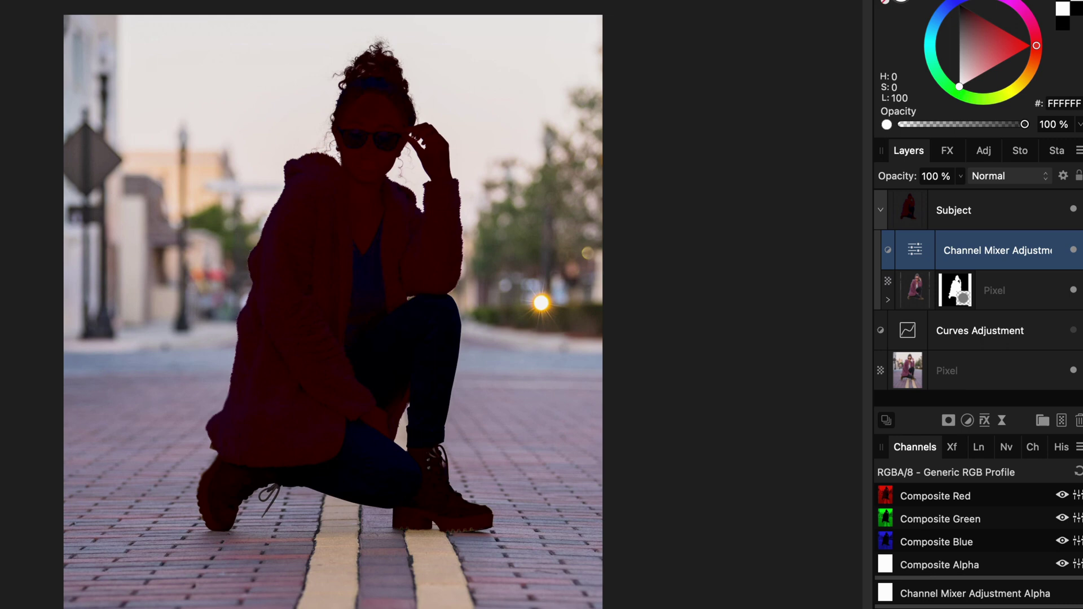
Set the Channel Mixer blend mode to Screen and collapse the Subject group.
{"action": "left_click", "coordinate": [996, 177]}
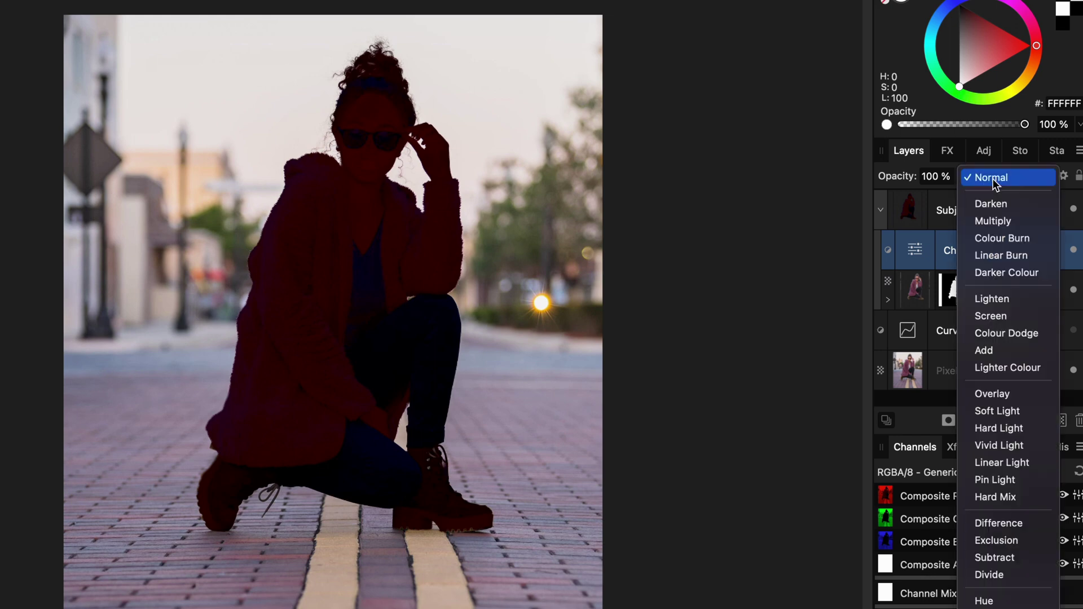
{"action": "left_click", "coordinate": [992, 316]}
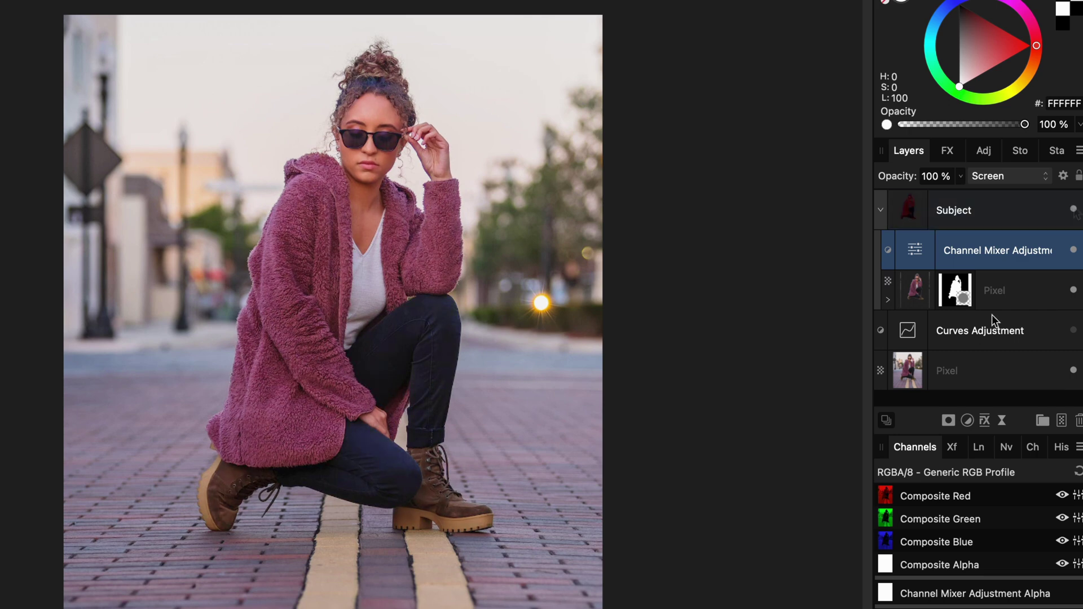
{"action": "left_click", "coordinate": [879, 211]}
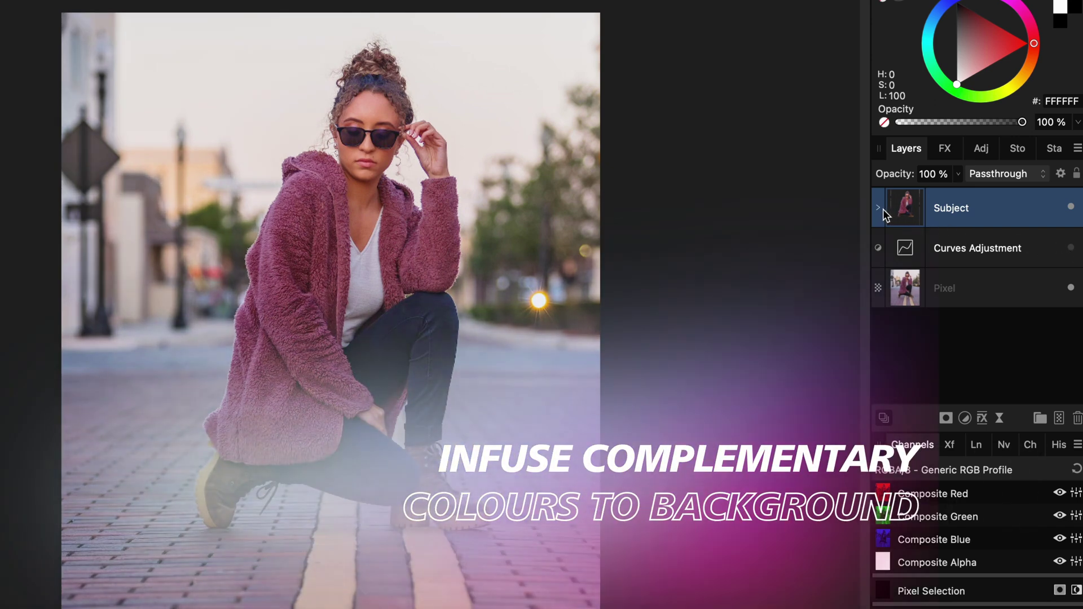
Toggle the Channel Mixer to compare the subject before and after, then select Curves Adjustment.
{"action": "left_click", "coordinate": [879, 208]}
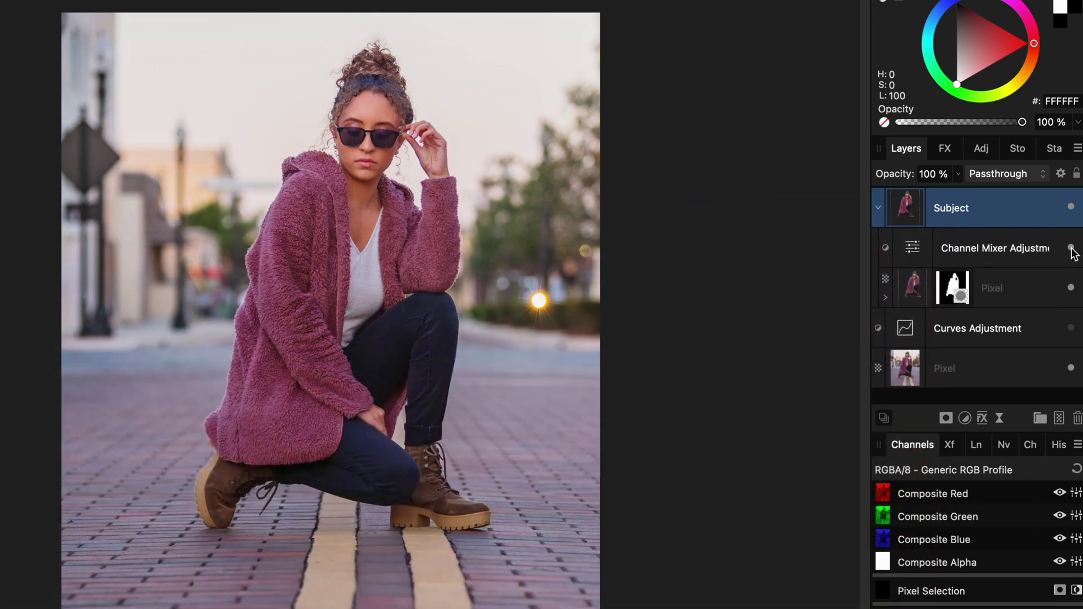
{"action": "left_click", "coordinate": [1072, 249]}
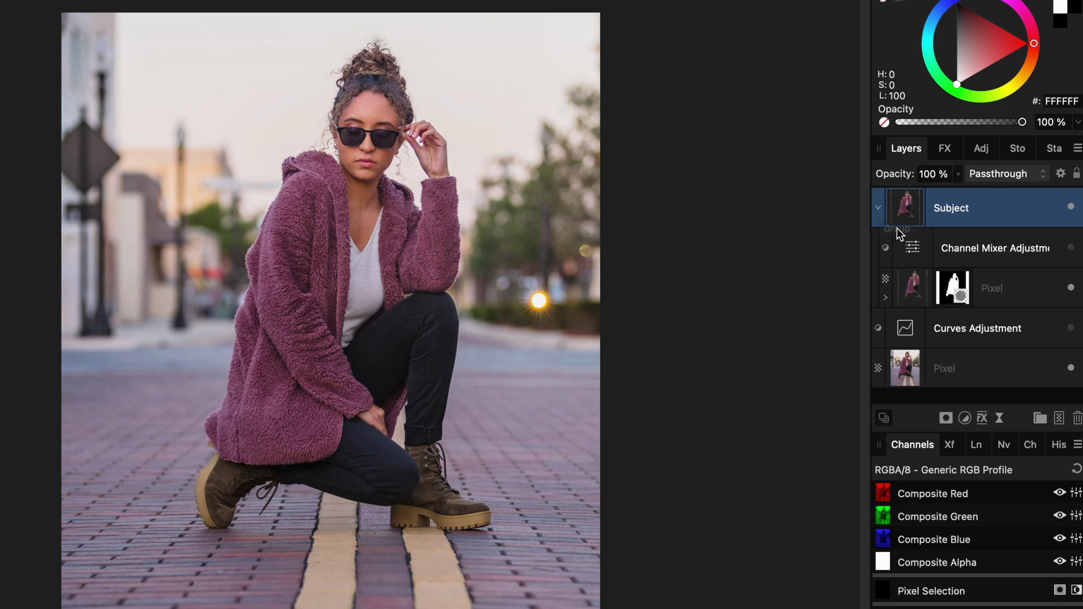
{"action": "left_click", "coordinate": [880, 208]}
{"action": "left_click", "coordinate": [949, 255]}
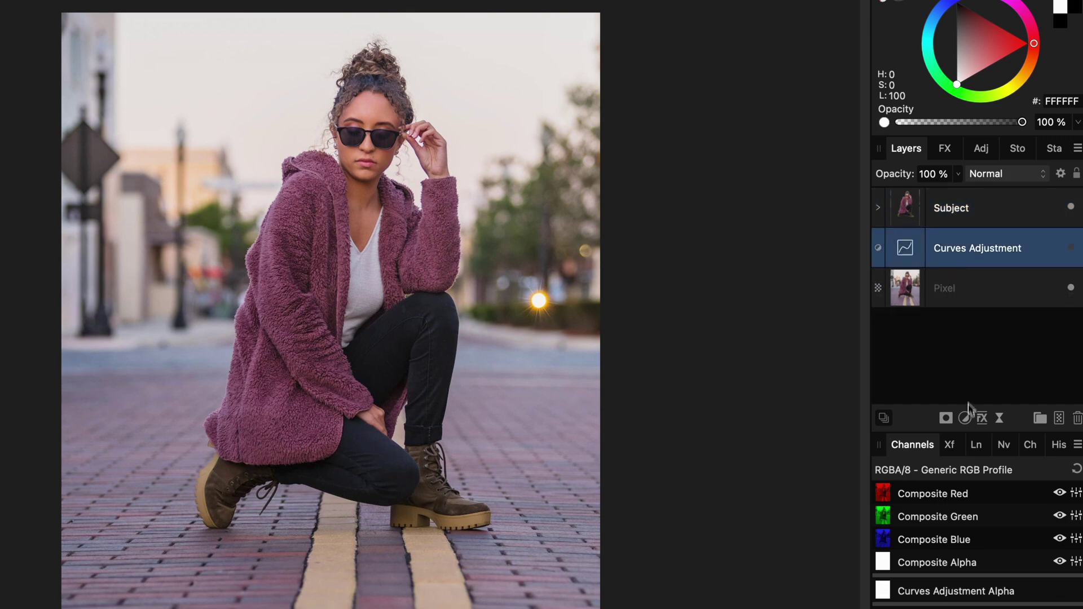
{"action": "left_click", "coordinate": [966, 418]}
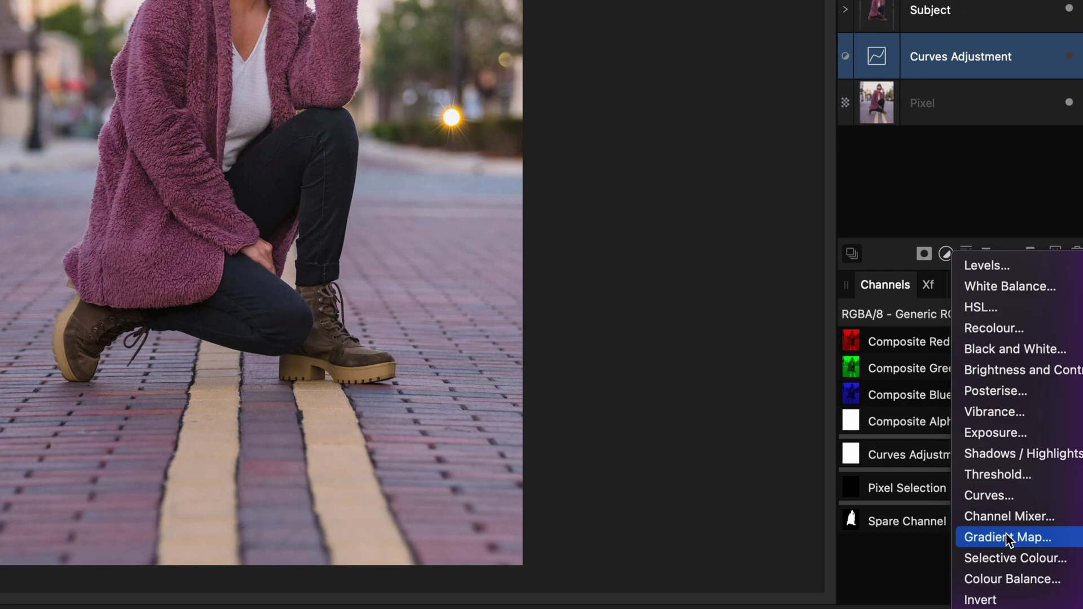
Add a Gradient Map with dark, brown and pale stops sampled from the photo.
{"action": "left_click", "coordinate": [1009, 538]}
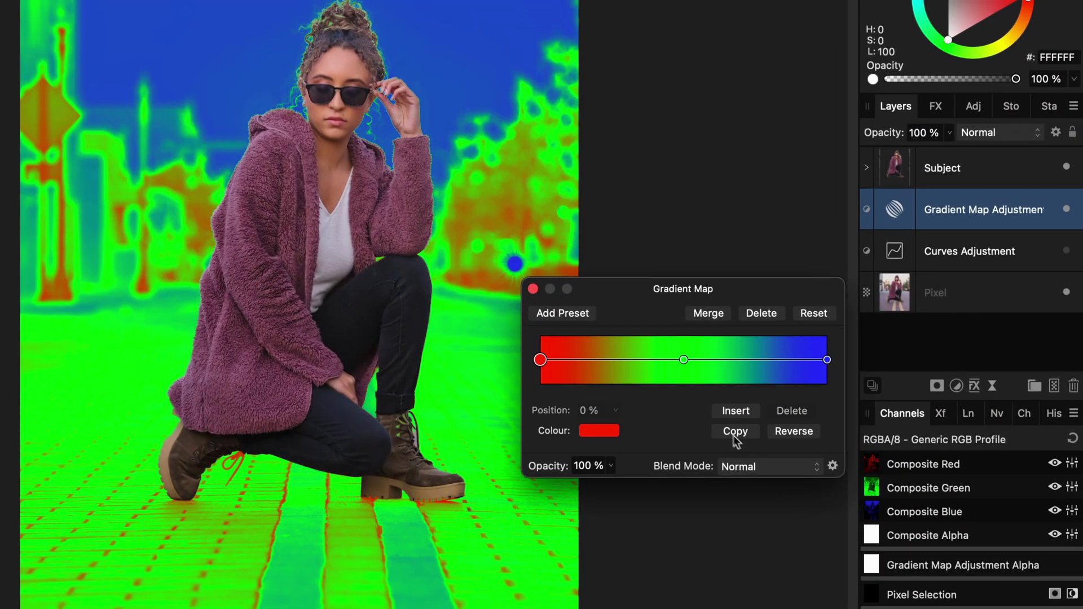
{"action": "left_click", "coordinate": [600, 430]}
{"action": "left_click_drag", "start_coordinate": [732, 459], "coordinate": [336, 461]}
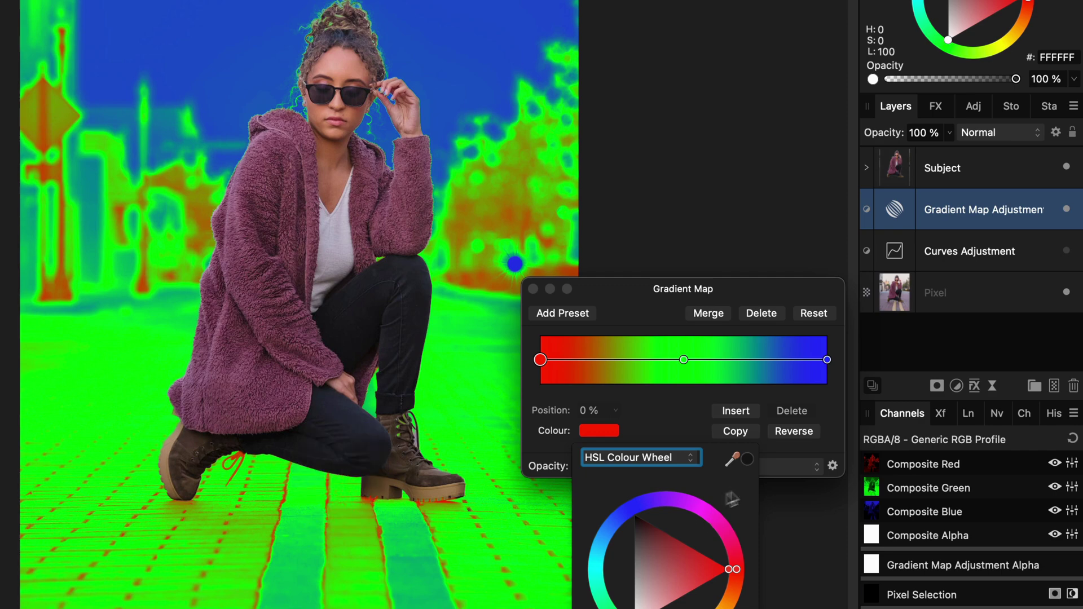
{"action": "left_click", "coordinate": [747, 459]}
{"action": "left_click", "coordinate": [827, 360]}
{"action": "left_click_drag", "start_coordinate": [732, 458], "coordinate": [423, 120]}
{"action": "left_click", "coordinate": [684, 360]}
{"action": "left_click", "coordinate": [748, 459]}
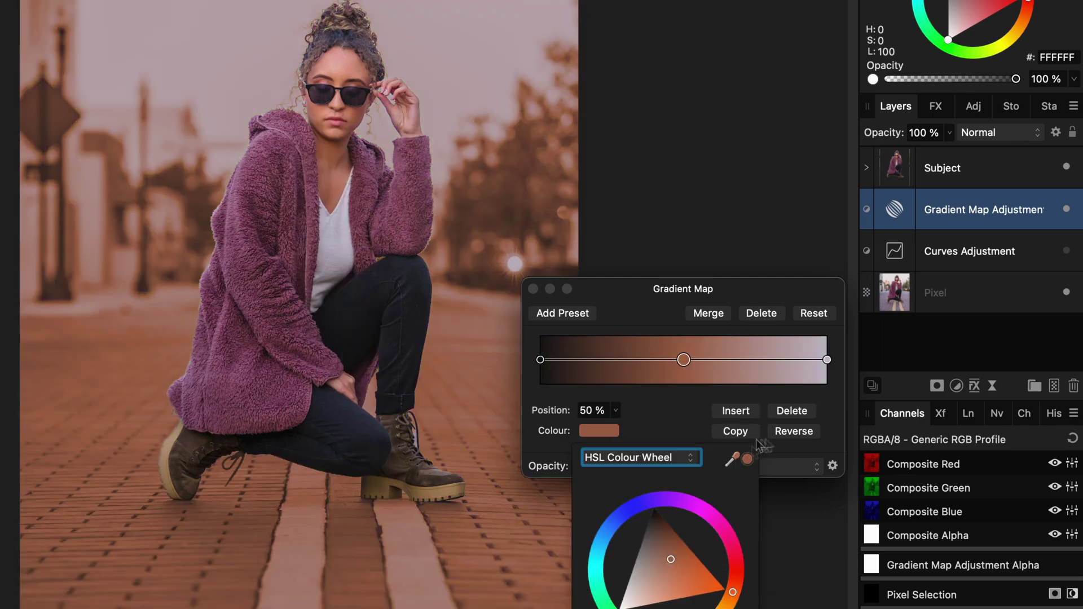
Add extra gradient stops at 78% and 85% and adjust their colours.
{"action": "left_click", "coordinate": [601, 360]}
{"action": "left_click", "coordinate": [599, 430]}
{"action": "left_click_drag", "start_coordinate": [732, 459], "coordinate": [261, 375]}
{"action": "left_click", "coordinate": [765, 360]}
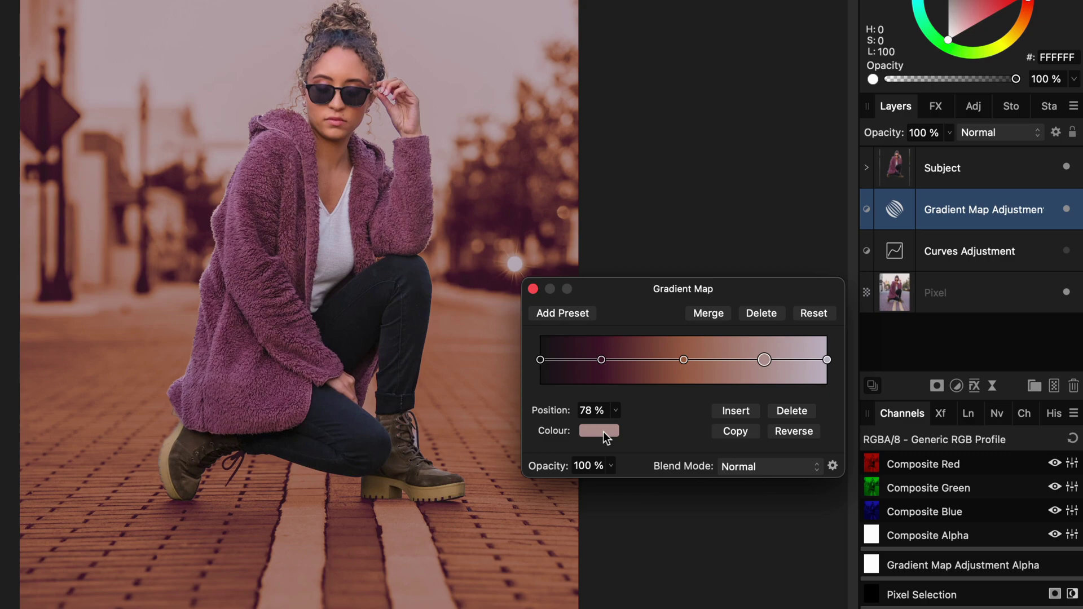
{"action": "left_click", "coordinate": [599, 430]}
{"action": "left_click", "coordinate": [540, 360]}
{"action": "left_click_drag", "start_coordinate": [764, 360], "coordinate": [784, 360]}
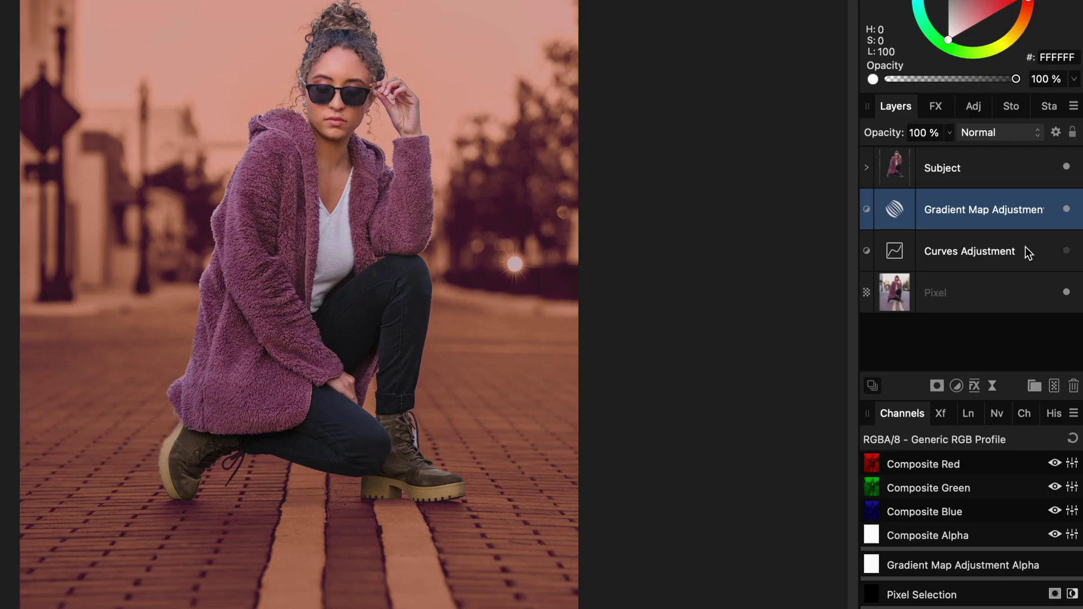
Add an HSL adjustment with a 180° hue shift to turn the background teal.
{"action": "left_click", "coordinate": [957, 386]}
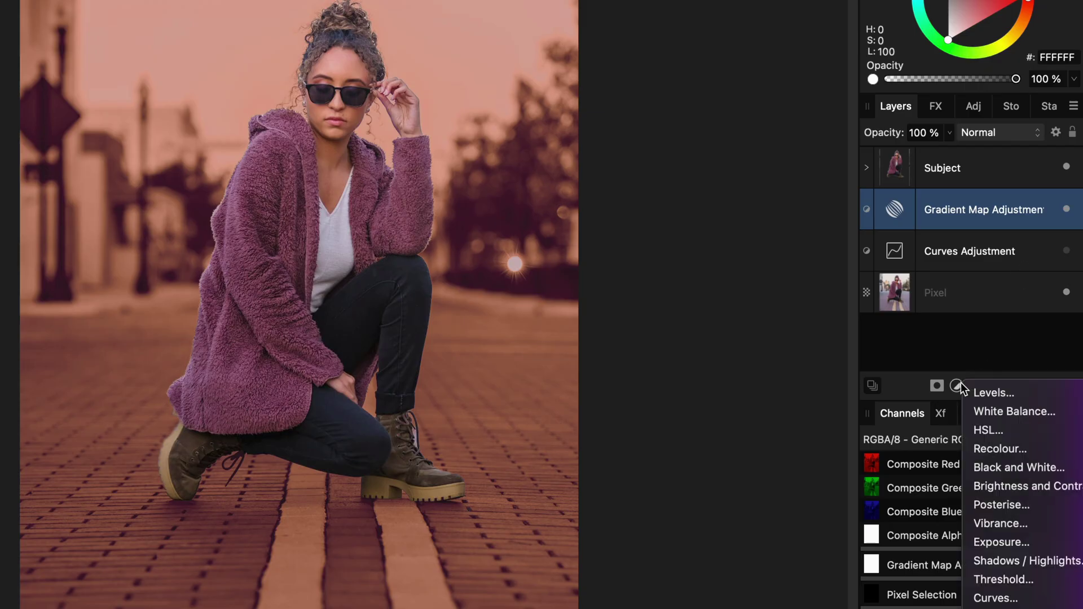
{"action": "left_click", "coordinate": [984, 431]}
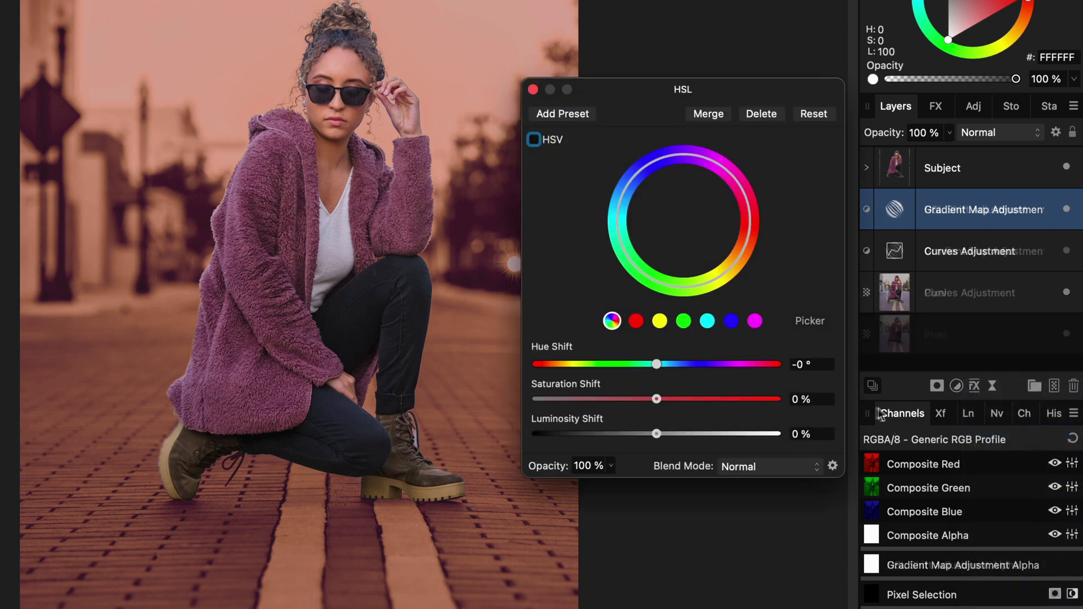
{"action": "left_click_drag", "start_coordinate": [657, 364], "coordinate": [918, 376]}
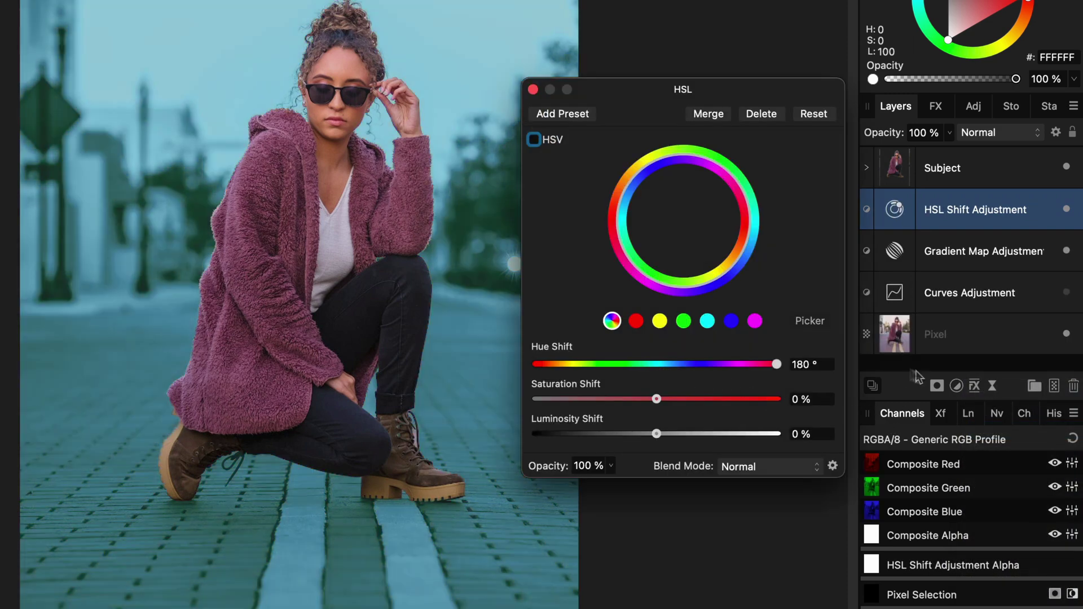
{"action": "left_click", "coordinate": [533, 89]}
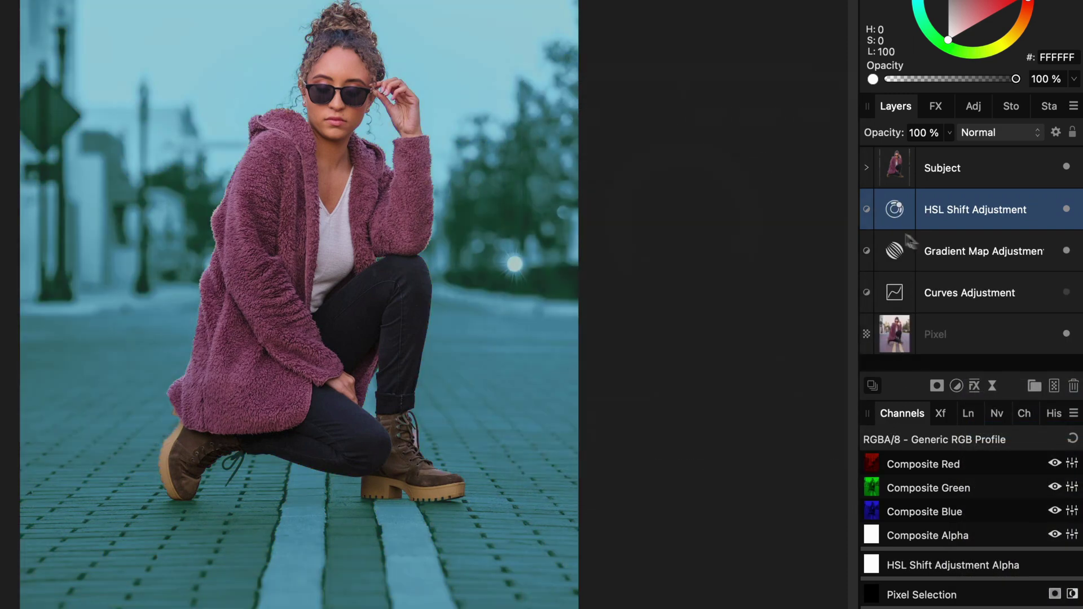
Group the HSL and Gradient Map layers and name the group 'Complementary'.
{"action": "left_click", "coordinate": [959, 251], "text": "shift"}
{"action": "right_click", "coordinate": [951, 254]}
{"action": "key", "text": "ctrl+g"}
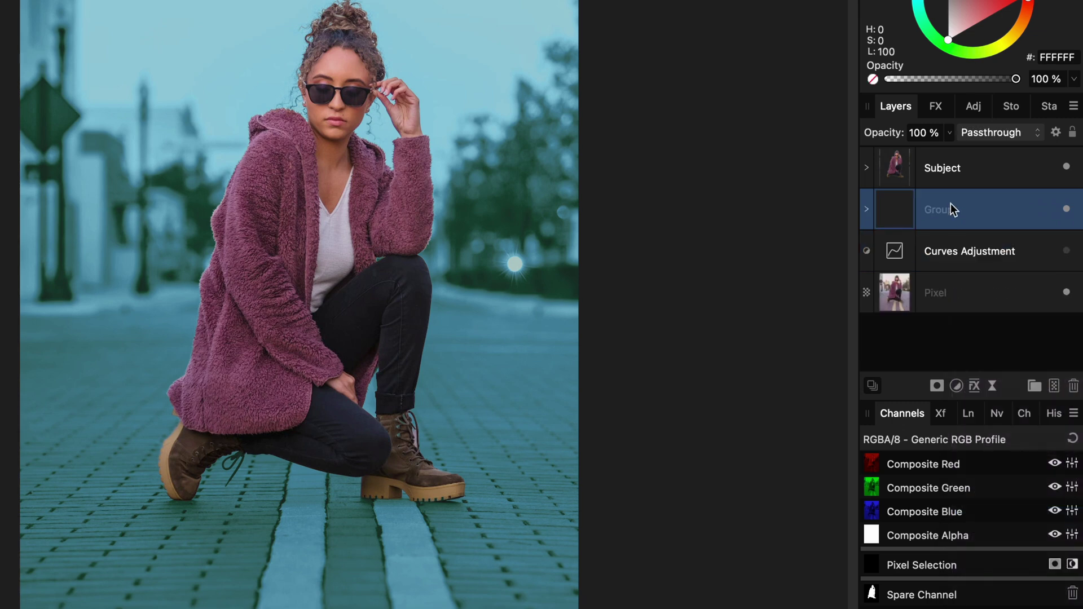
{"action": "double_click", "coordinate": [953, 210]}
{"action": "type", "text": "Complementary"}
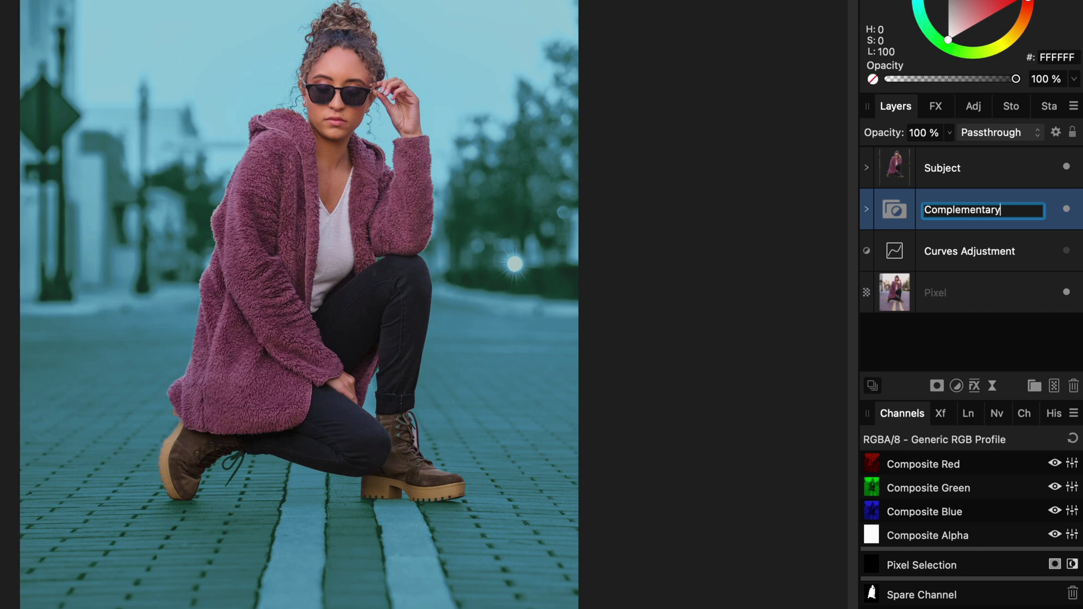
{"action": "key", "text": "Return"}
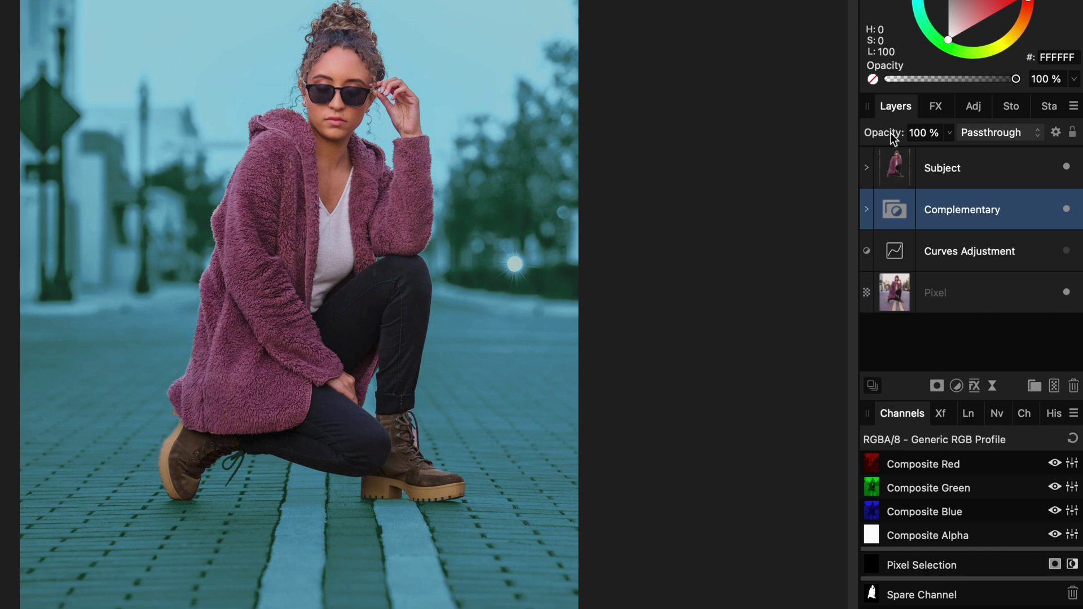
Lower the Complementary group to 24% opacity, compare it on and off, and re-enable Curves.
{"action": "mouse_move", "coordinate": [891, 135]}
{"action": "left_mouse_down"}
{"action": "mouse_move", "coordinate": [719, 138]}
{"action": "mouse_move", "coordinate": [901, 139]}
{"action": "left_mouse_up"}
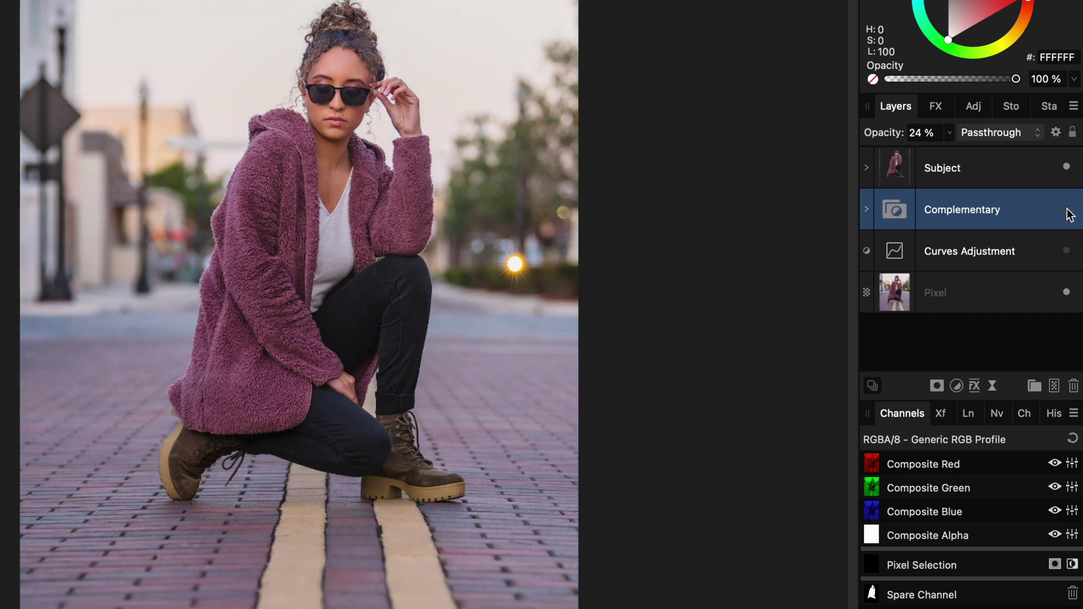
{"action": "left_click", "coordinate": [1067, 210]}
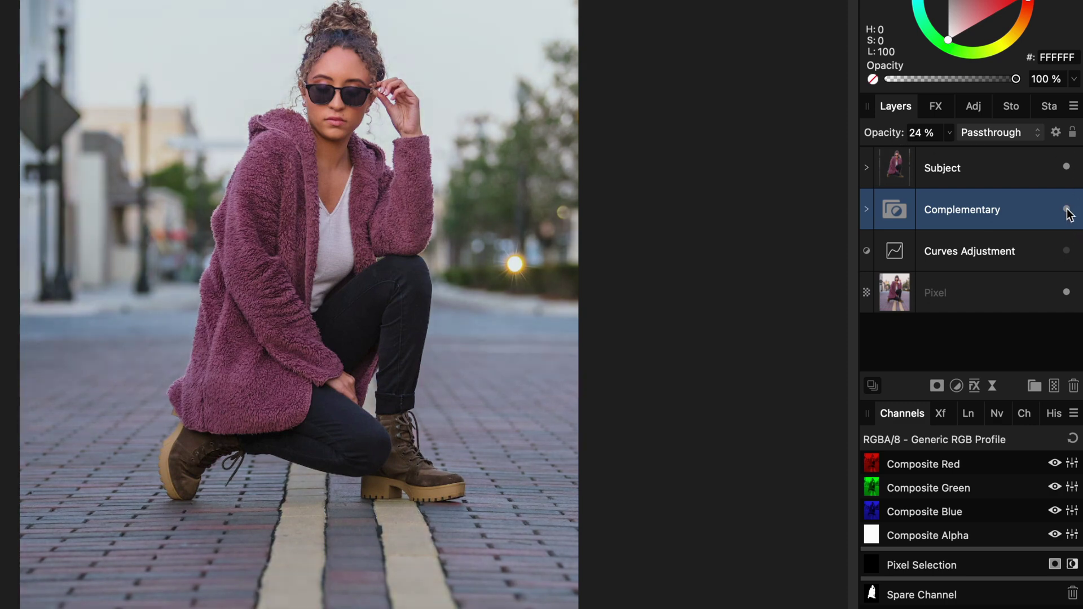
{"action": "left_click", "coordinate": [1067, 210]}
{"action": "left_click", "coordinate": [1067, 251]}
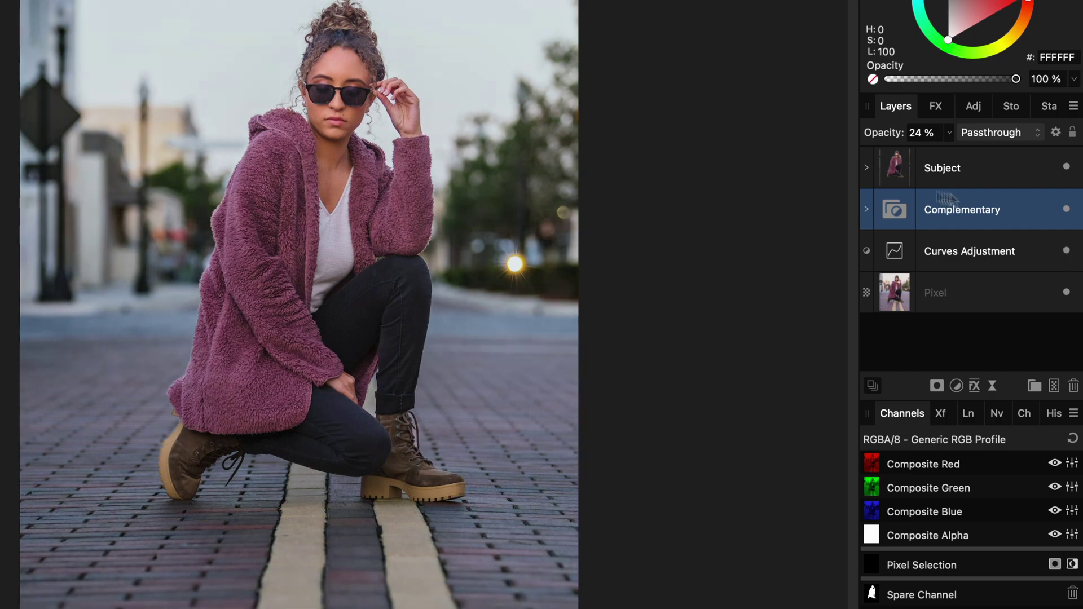
Select the Complementary group and lower its opacity to 8%.
{"action": "left_click", "coordinate": [867, 168]}
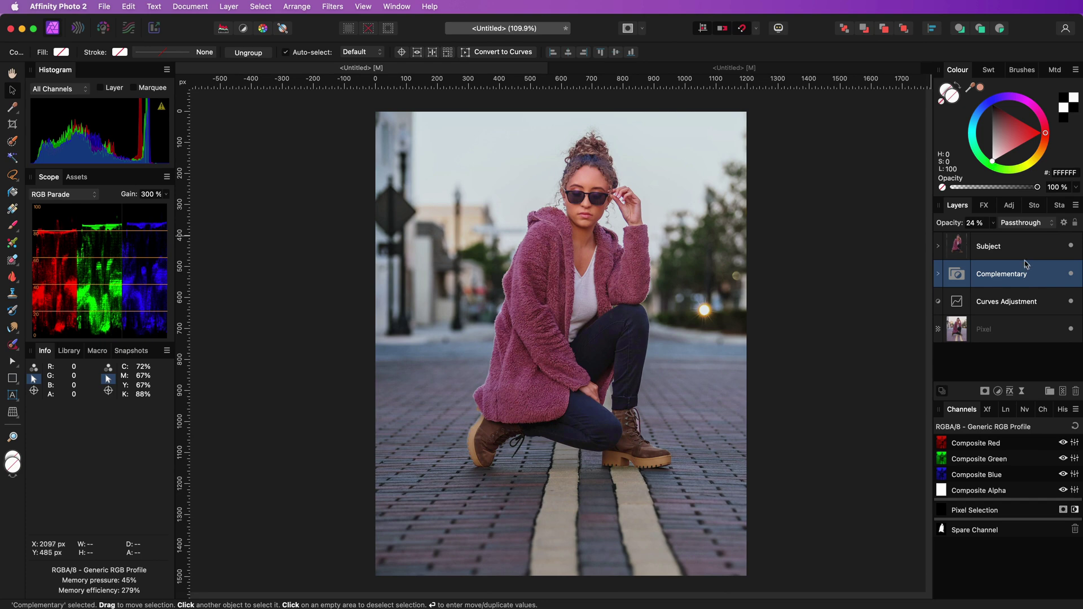
{"action": "left_click", "coordinate": [1073, 306], "text": "shift"}
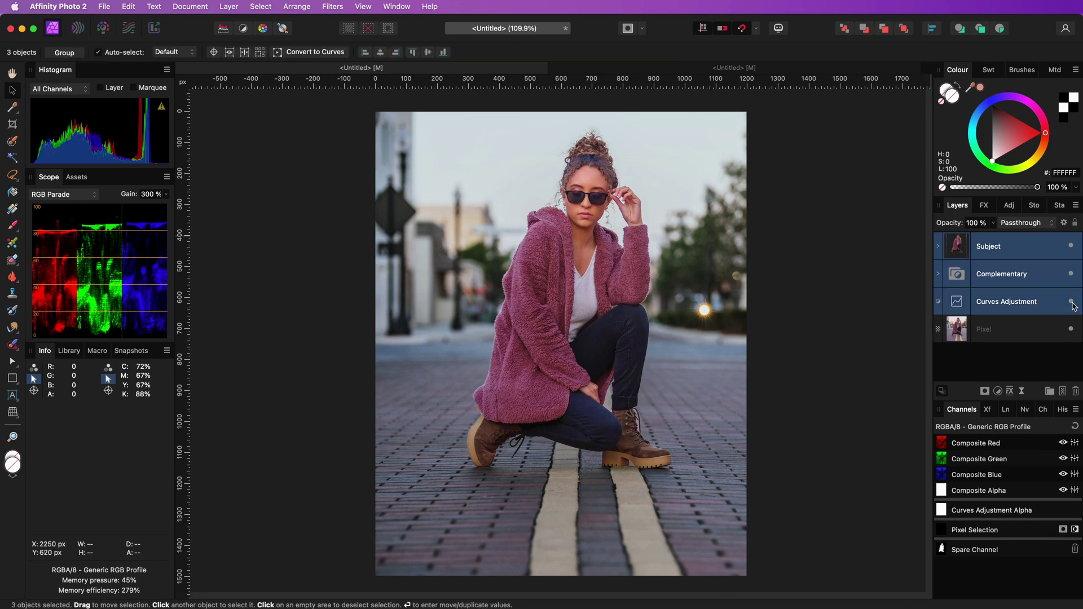
{"action": "left_click", "coordinate": [976, 298]}
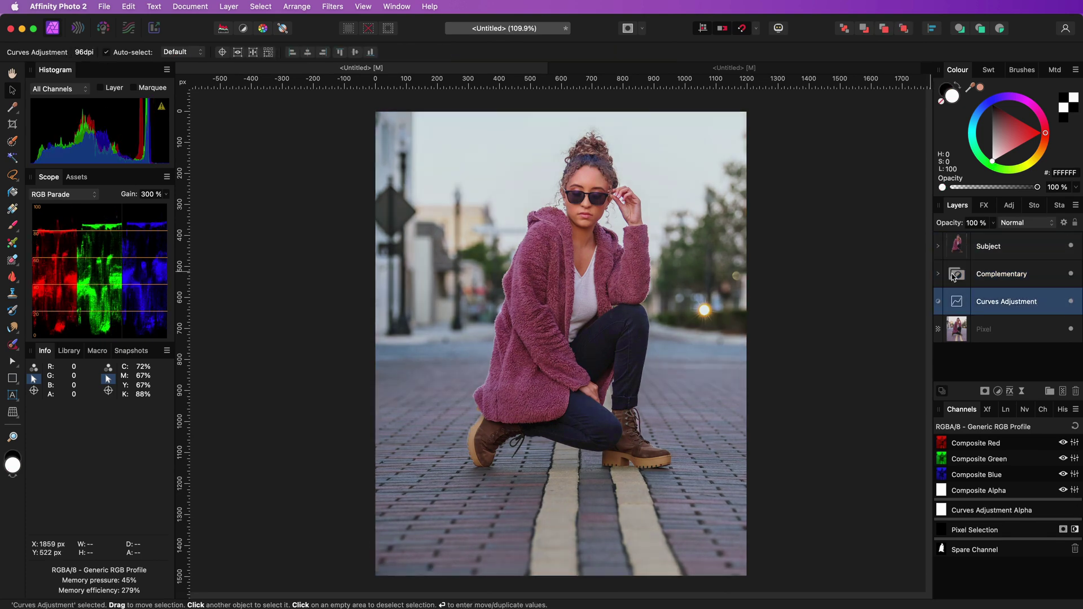
{"action": "left_click", "coordinate": [954, 277]}
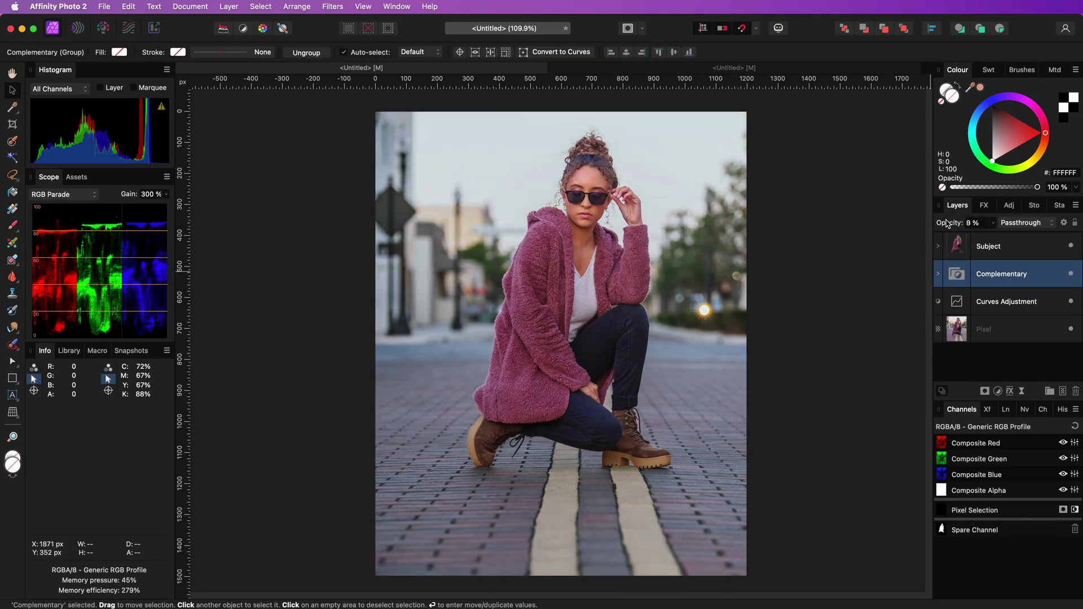
{"action": "left_click_drag", "start_coordinate": [946, 223], "coordinate": [947, 225]}
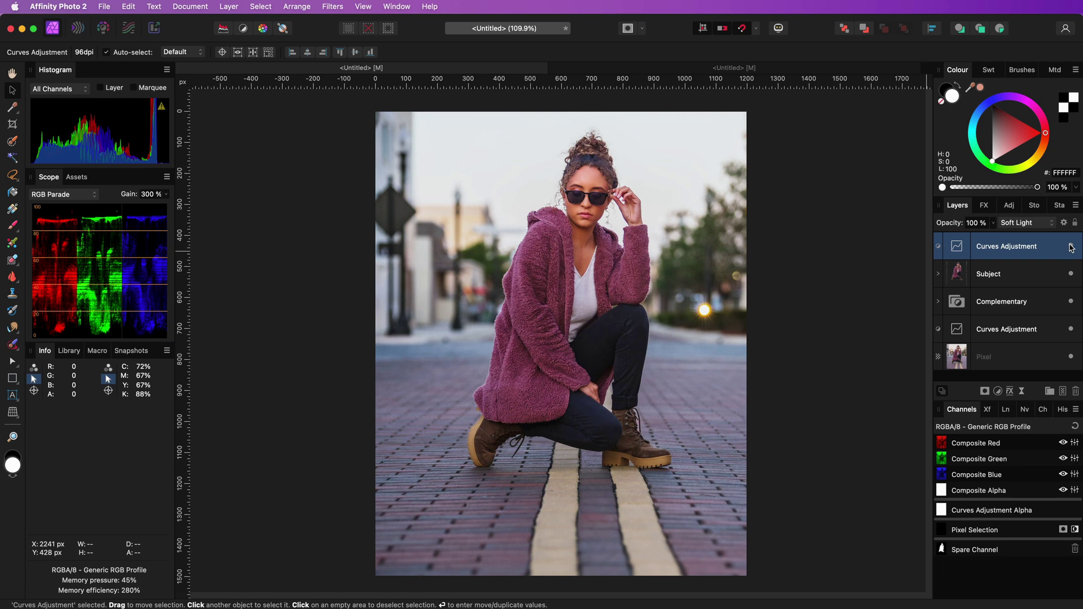
Hide the selected adjustment layers to compare the edit with the original photo.
{"action": "left_click", "coordinate": [998, 391]}
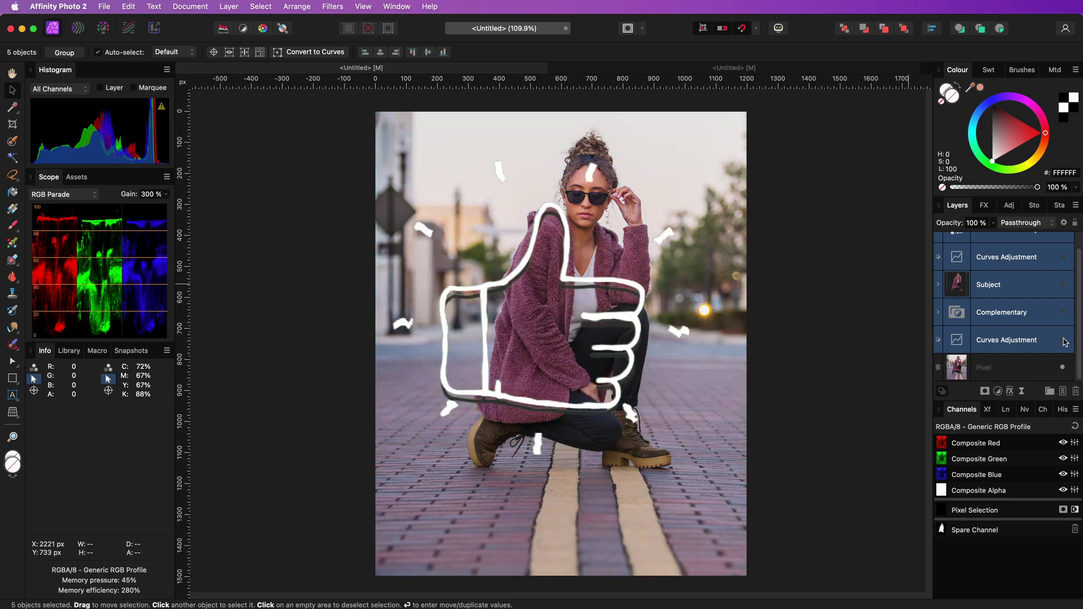
{"action": "left_click", "coordinate": [1063, 340]}
{"action": "left_click", "coordinate": [1064, 340]}
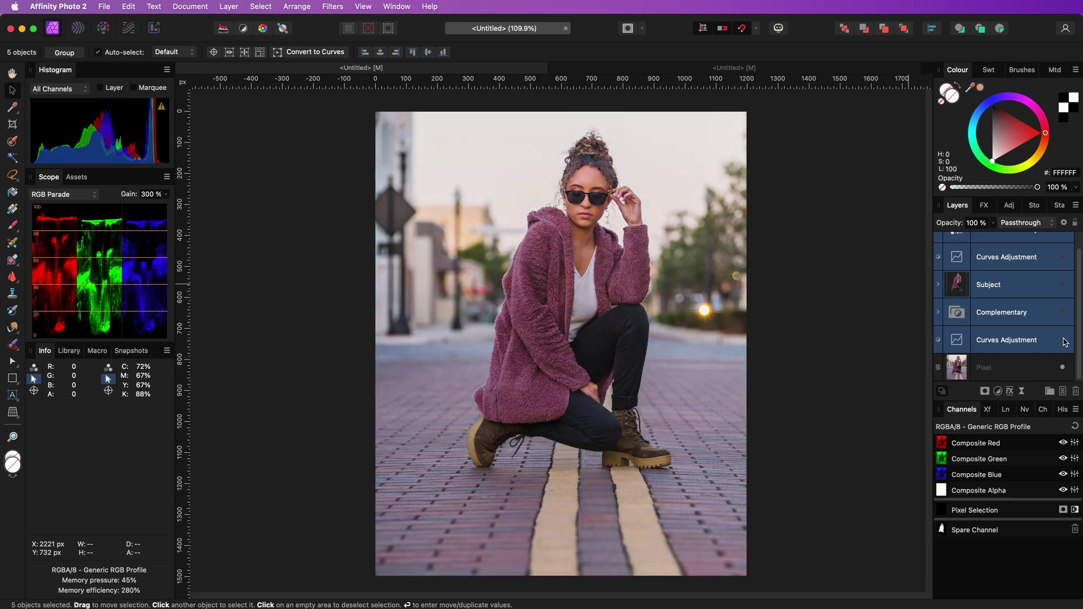